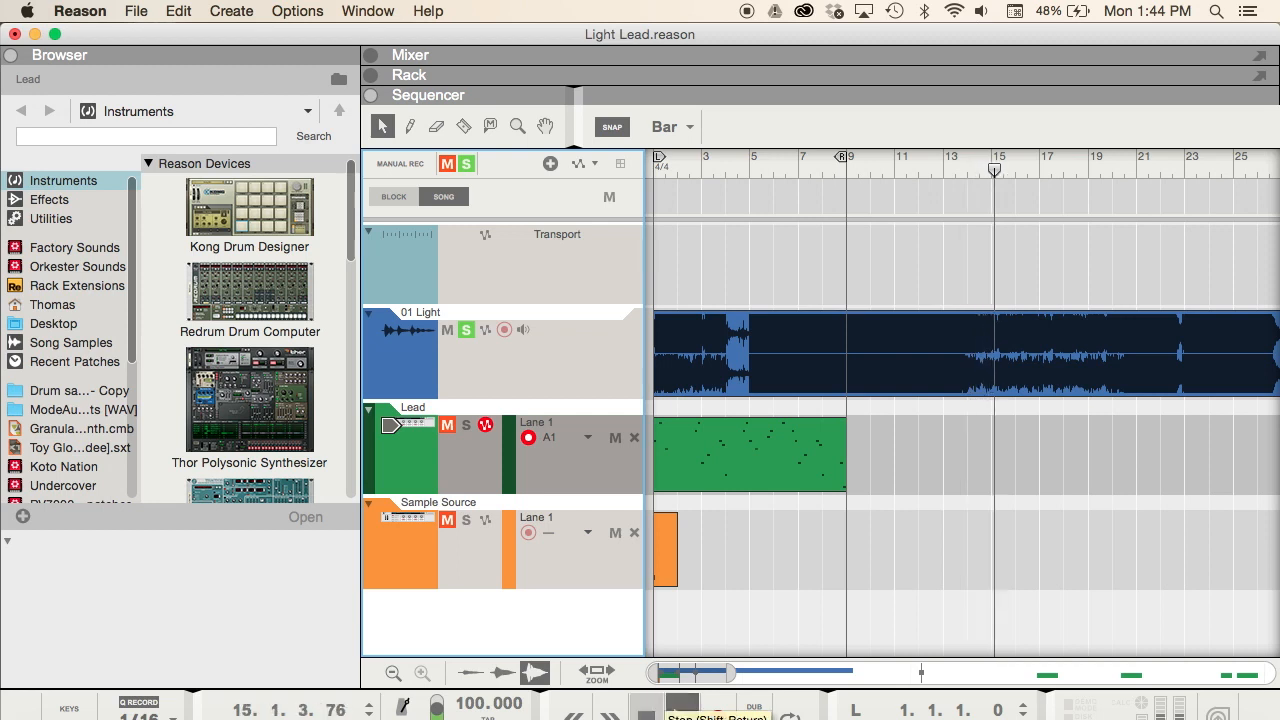
Stop playback, return the song position to the start, and clear the solo on the 01 Light track
click(646, 708)
click(646, 708)
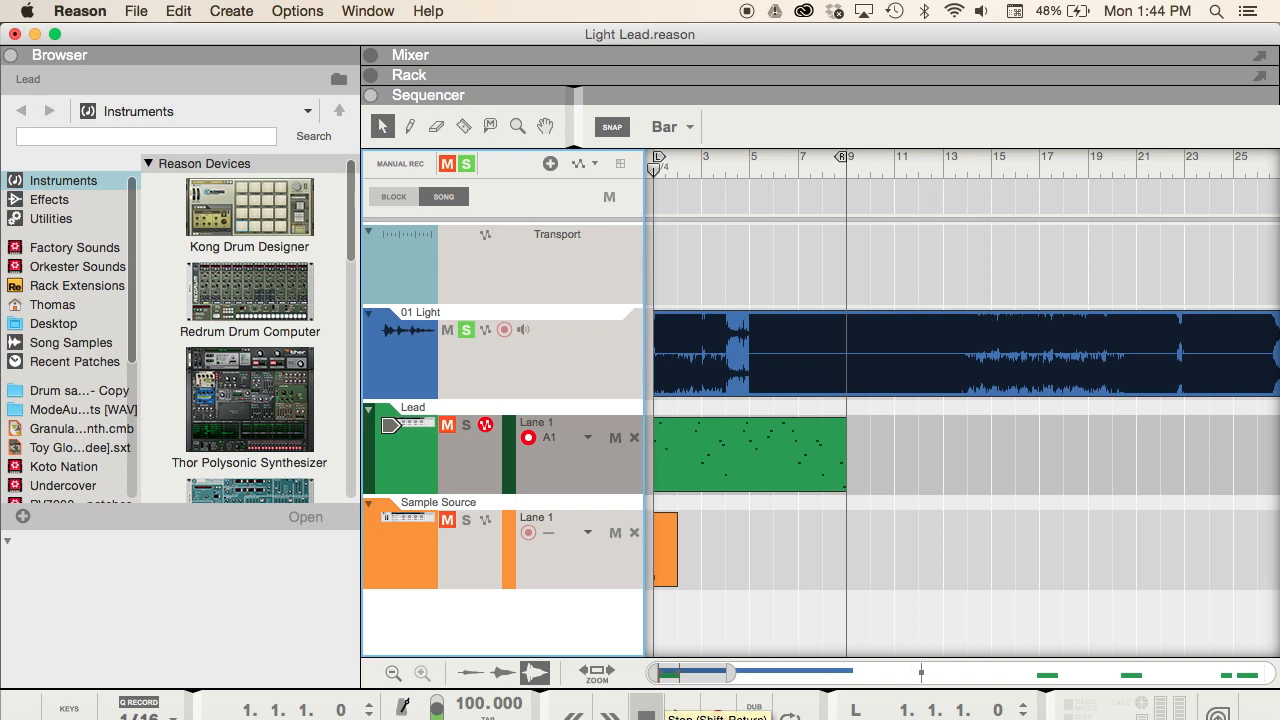
click(465, 164)
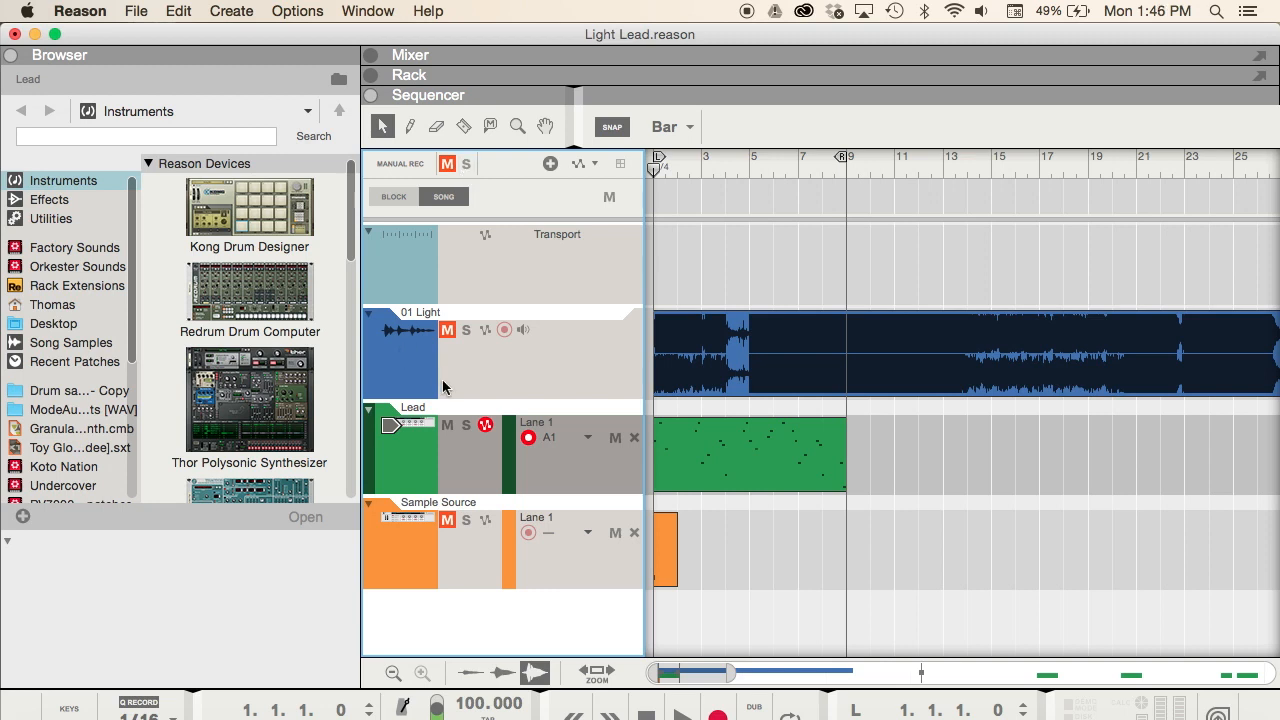
Audition the Lead track soloed from the start of the song, and clear its solo when done
click(466, 425)
click(714, 209)
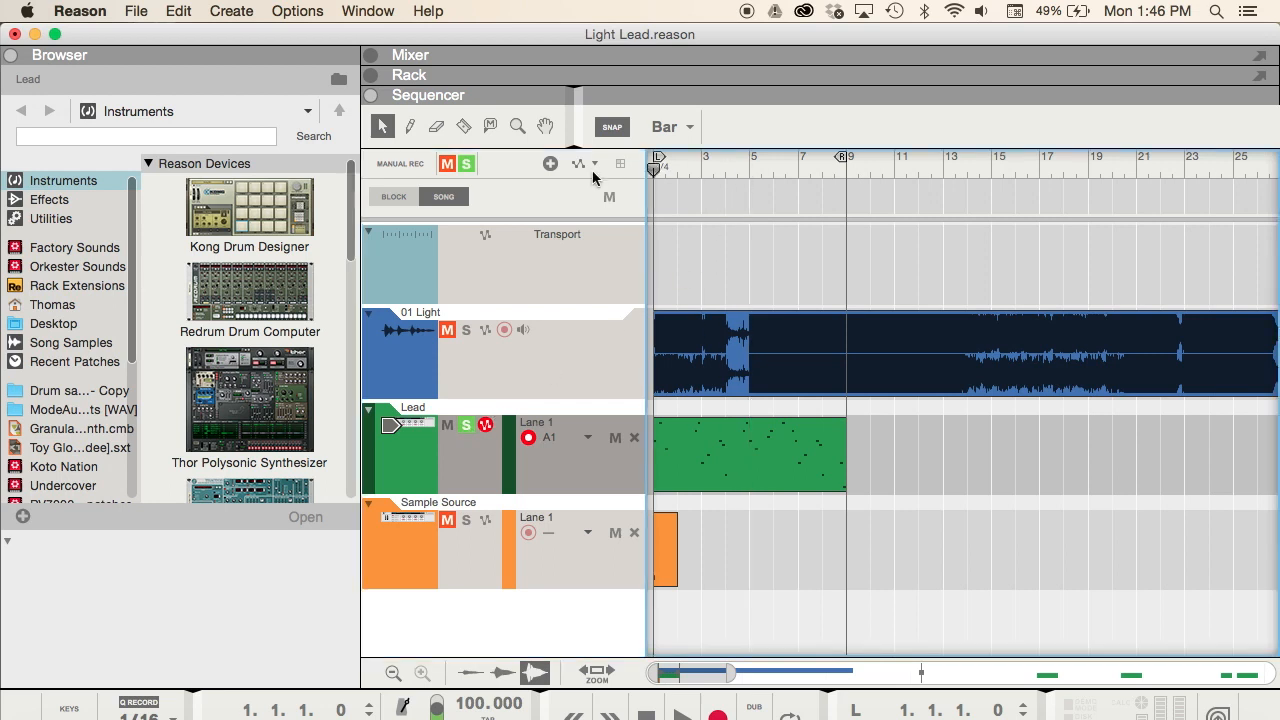
click(683, 714)
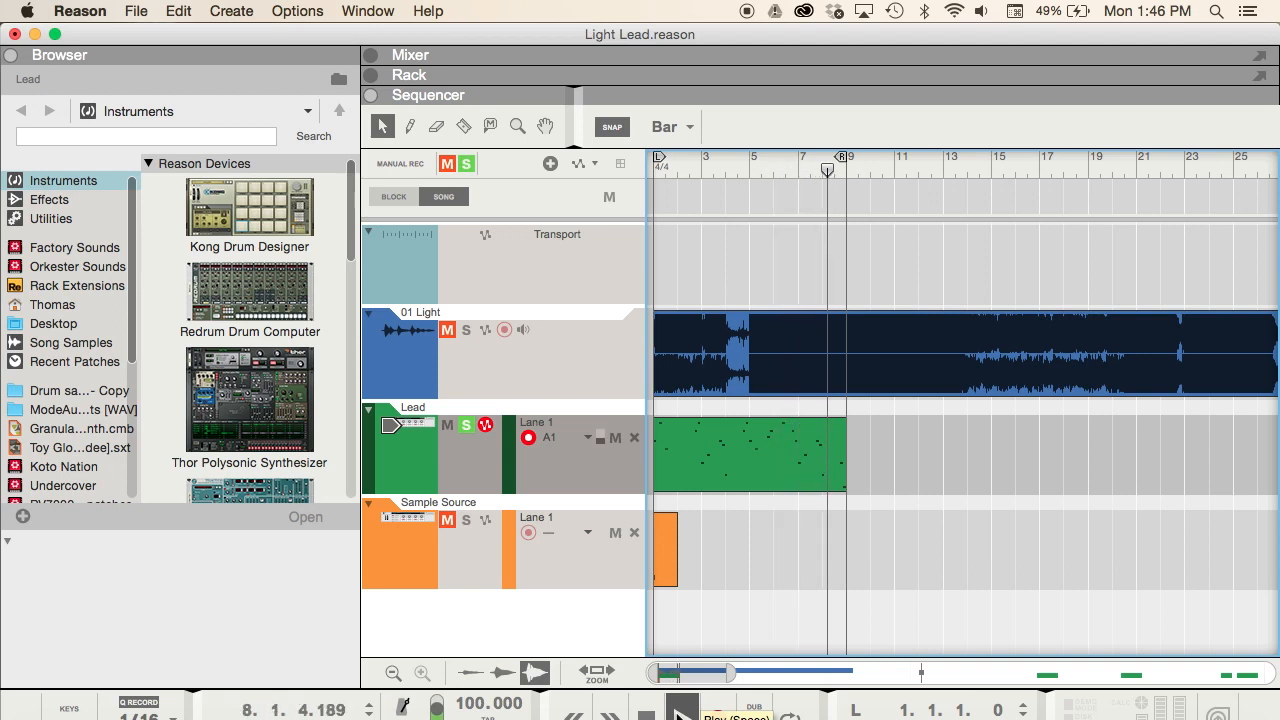
click(694, 706)
click(466, 425)
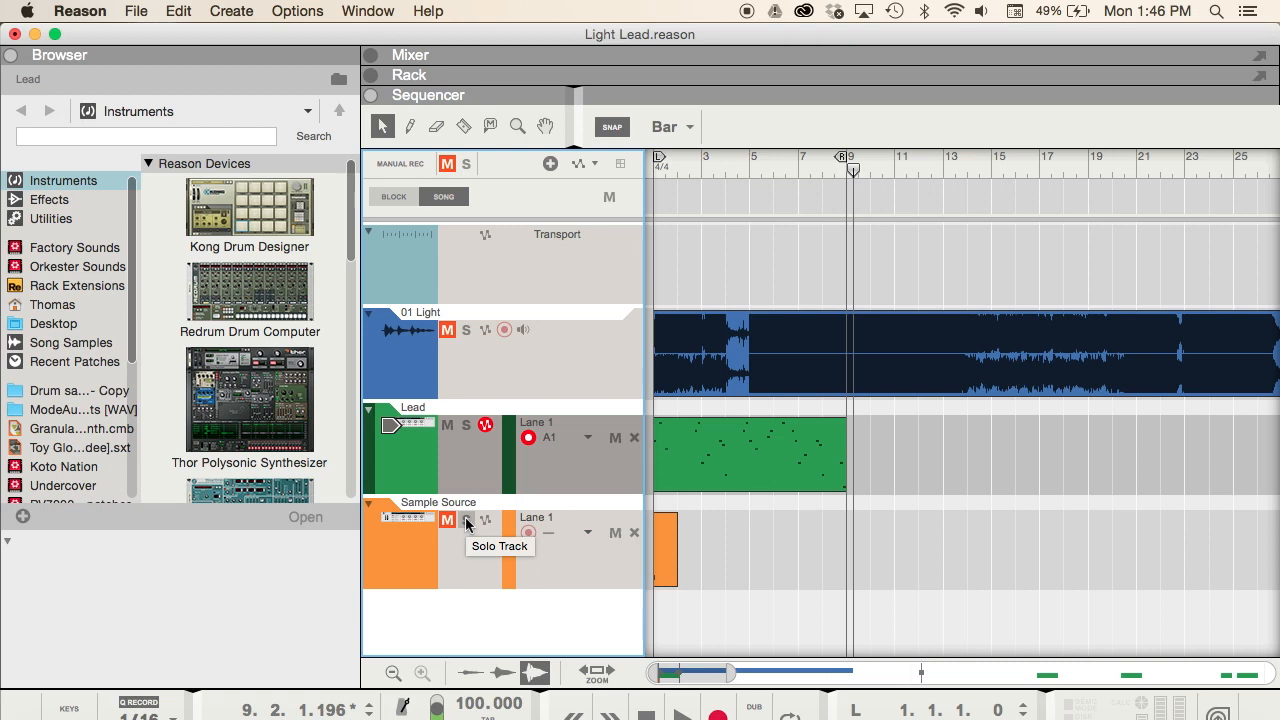
Audition the Sample Source track soloed from the start of the song, and clear its solo when done
click(466, 520)
drag(726, 170, 524, 168)
key(space)
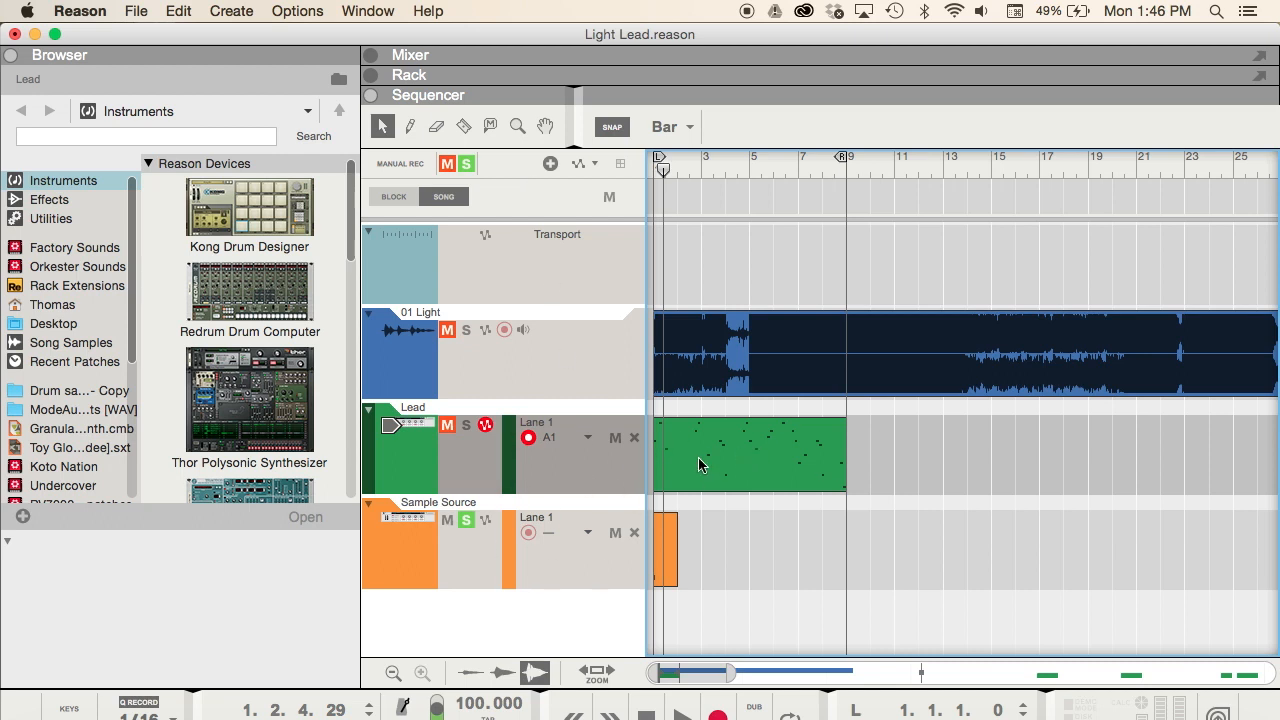
click(466, 163)
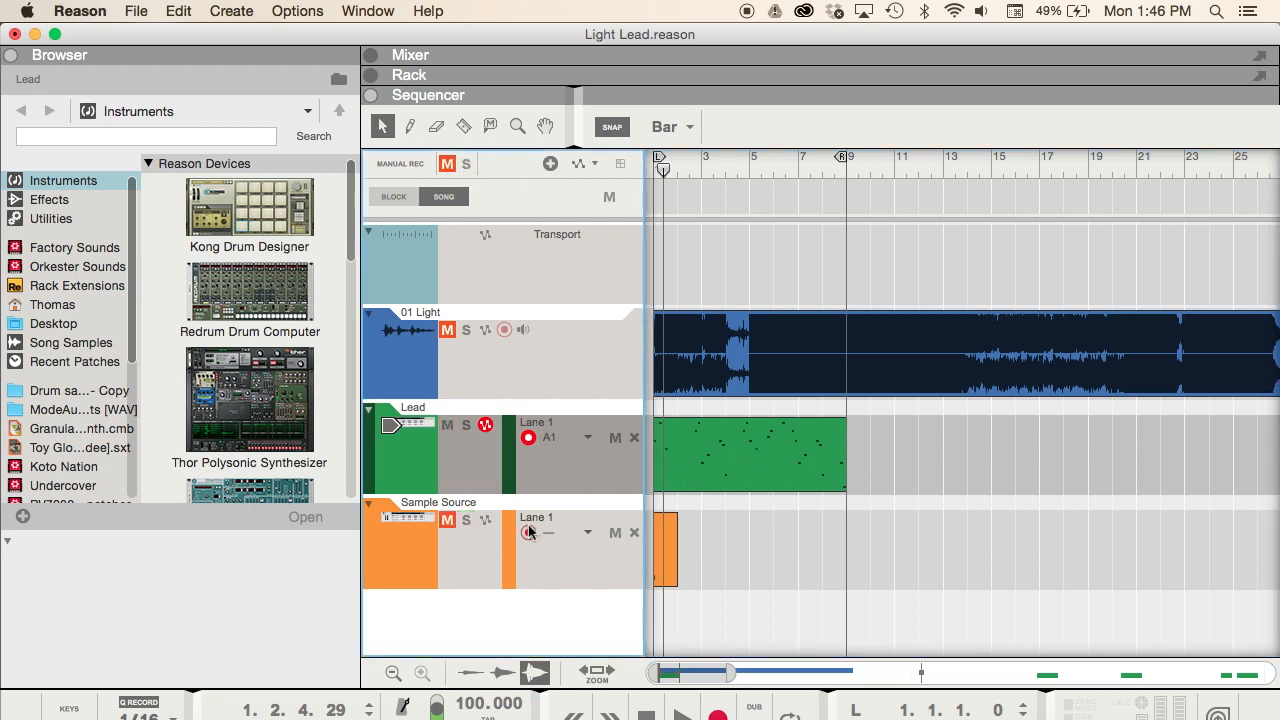
Record-enable the Sample Source track and bring up the line mixer and Thor synth inside its Combinator in the rack
click(530, 531)
drag(740, 95, 791, 661)
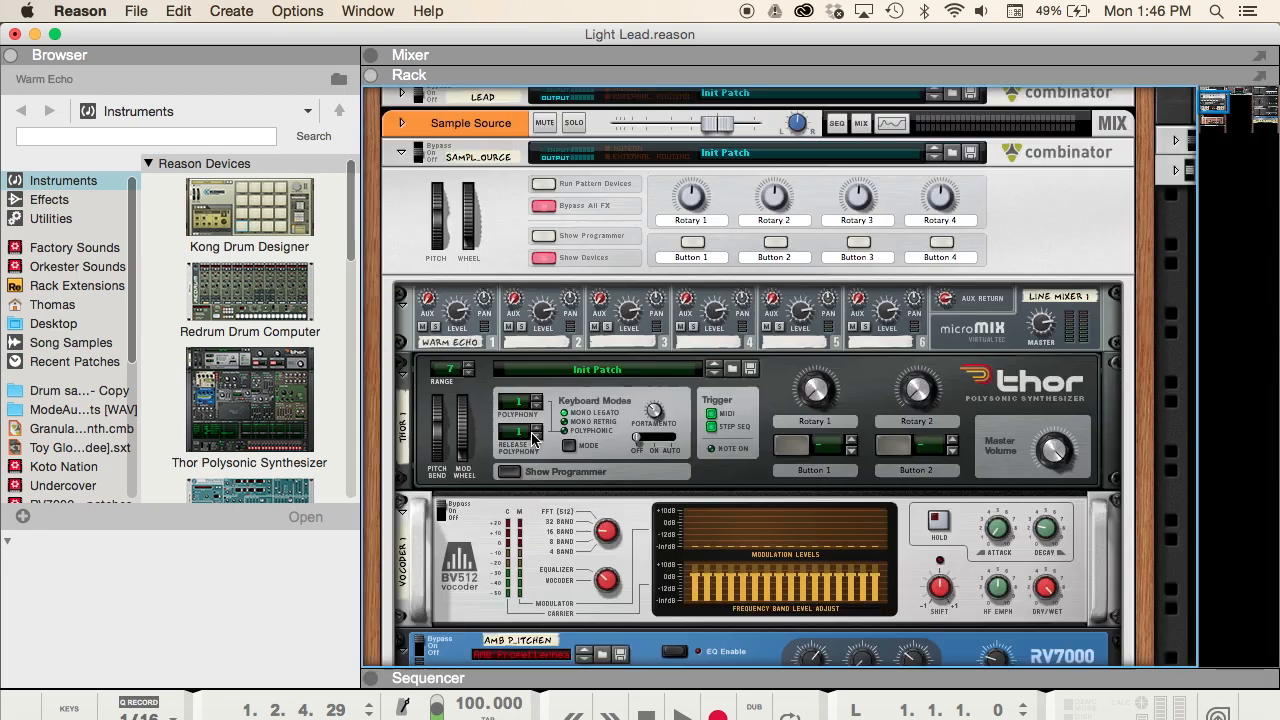
scroll(533, 437, down, 1)
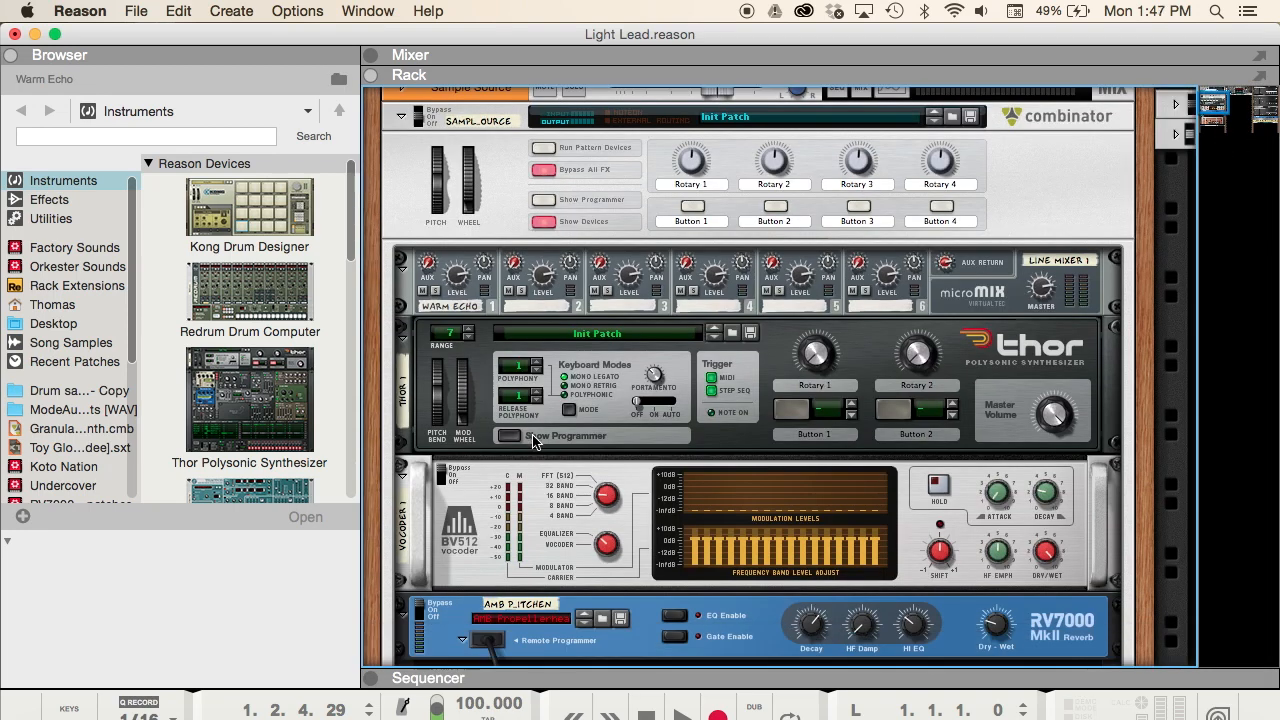
click(979, 299)
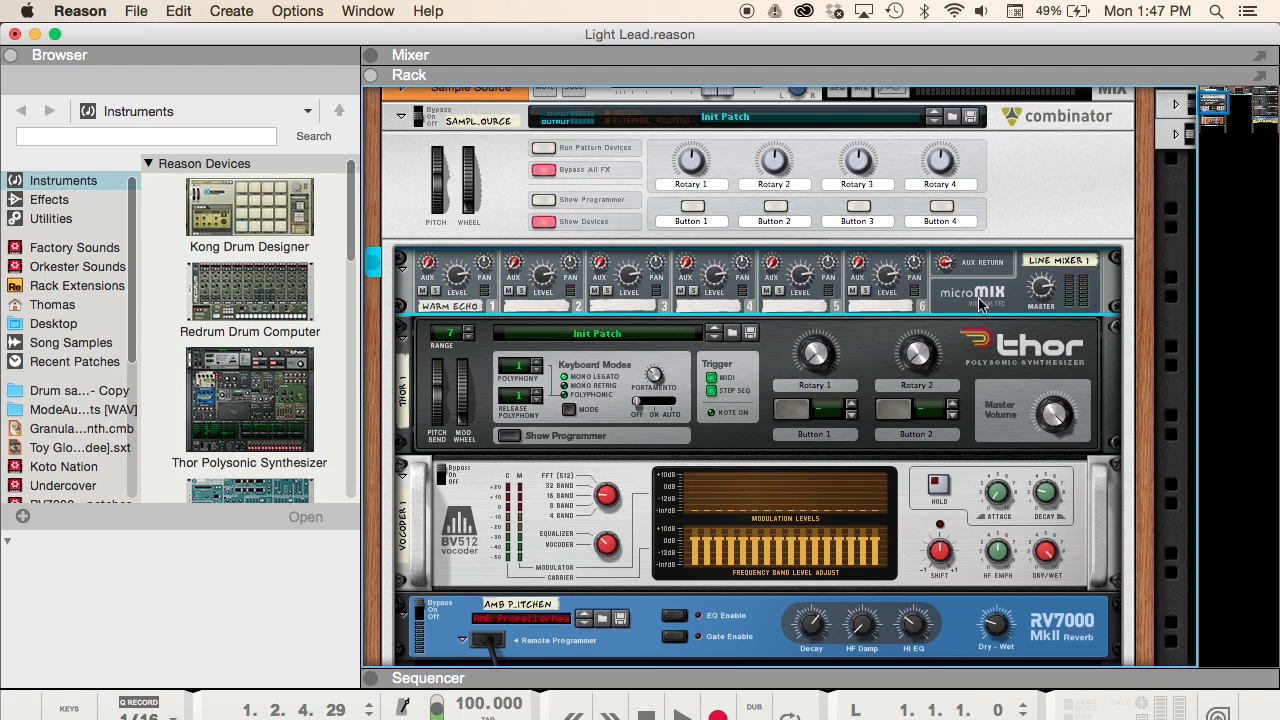
click(770, 342)
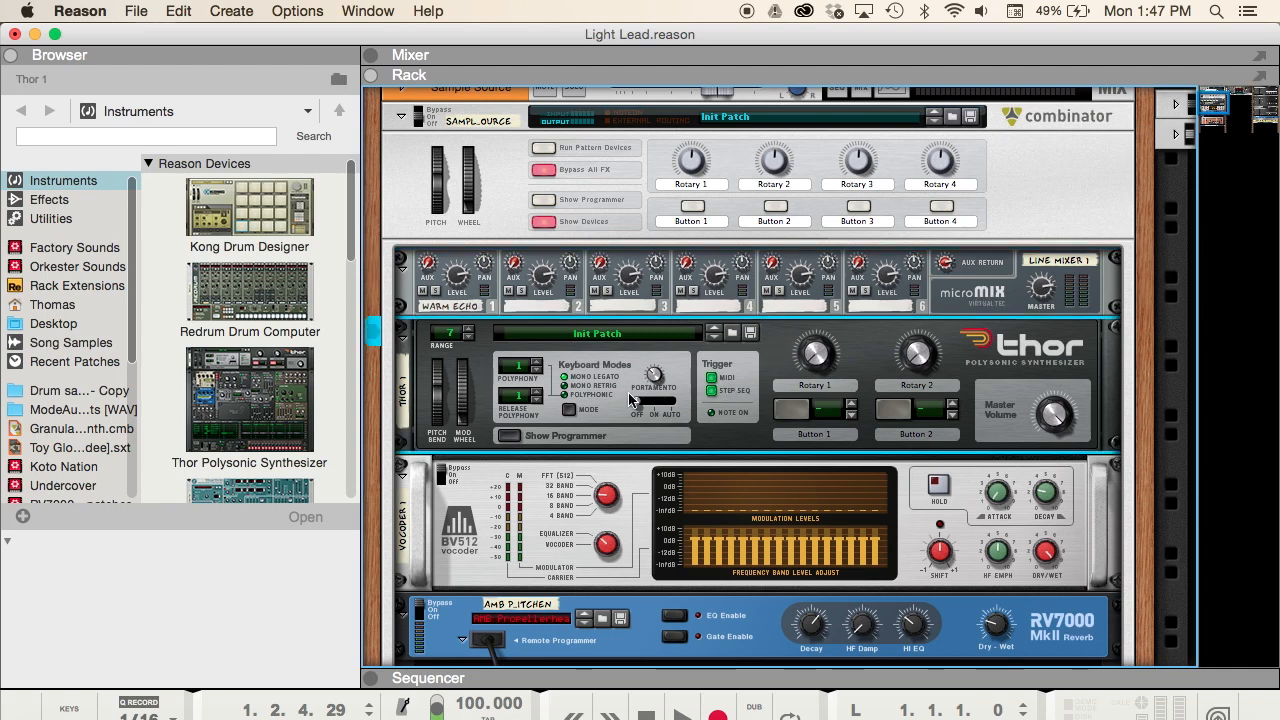
Open Thor's programmer and inspect the Mod Env to Osc1 Pitch modulation routing and the Mod Env decay
click(520, 438)
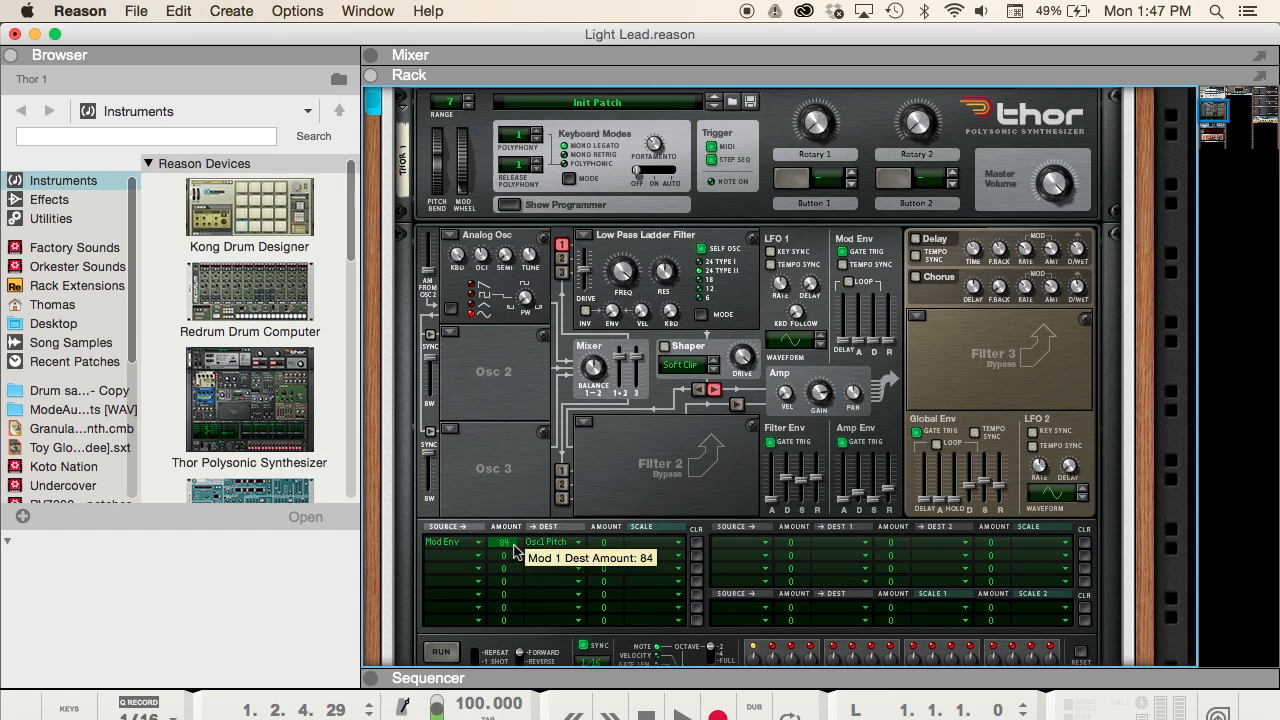
click(545, 548)
mouse_move(560, 545)
click(785, 548)
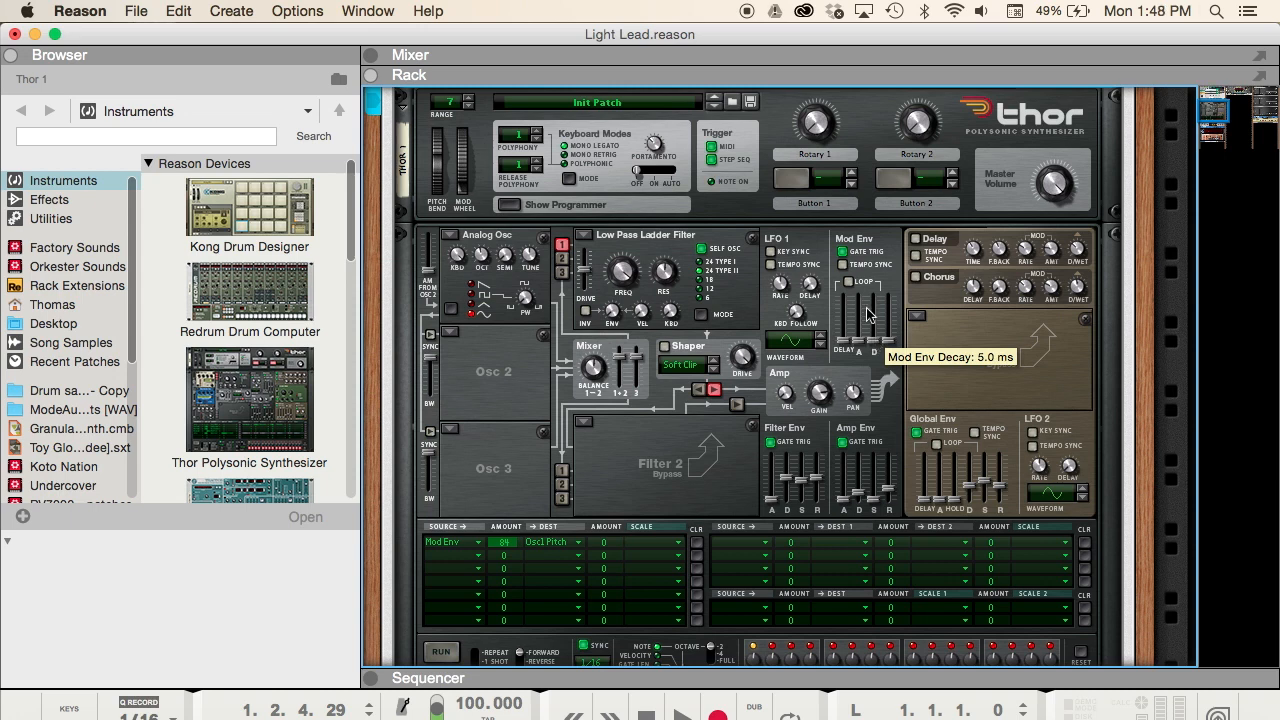
drag(873, 345, 873, 341)
drag(873, 339, 873, 343)
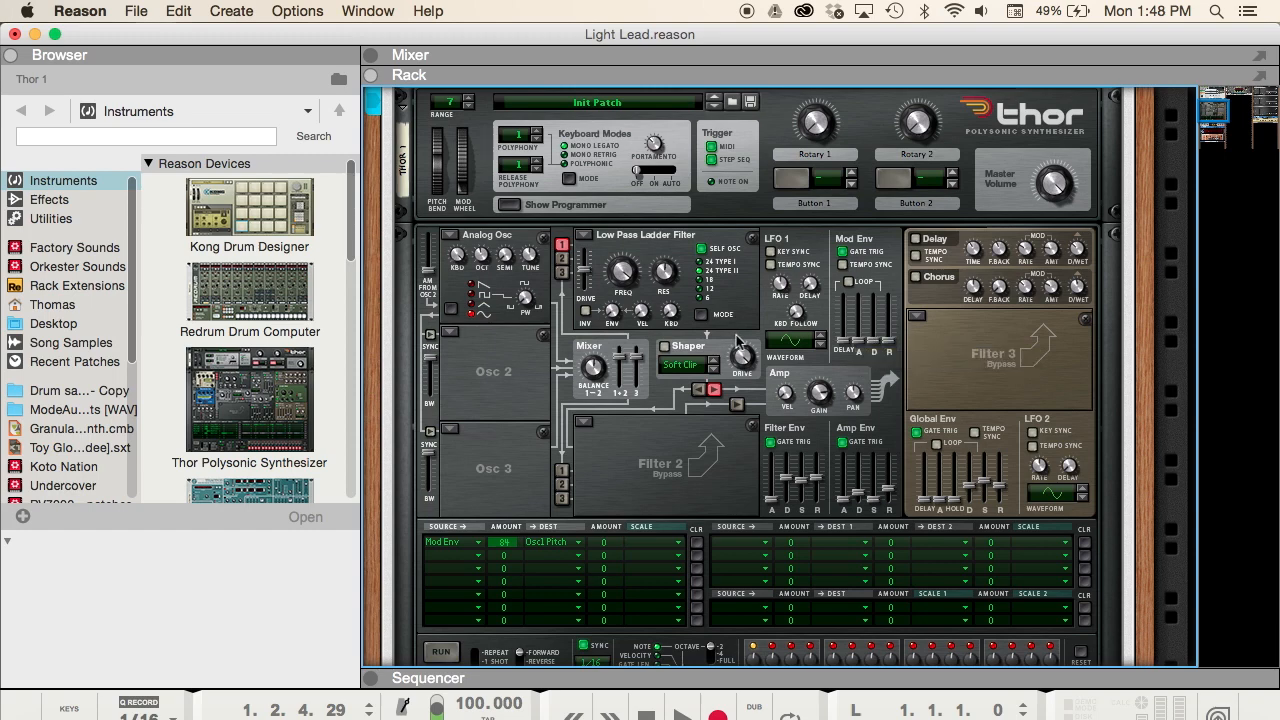
Hide Thor's programmer and select the BV512 vocoder below it for inspection
click(508, 205)
scroll(521, 259, up, 1)
click(521, 259)
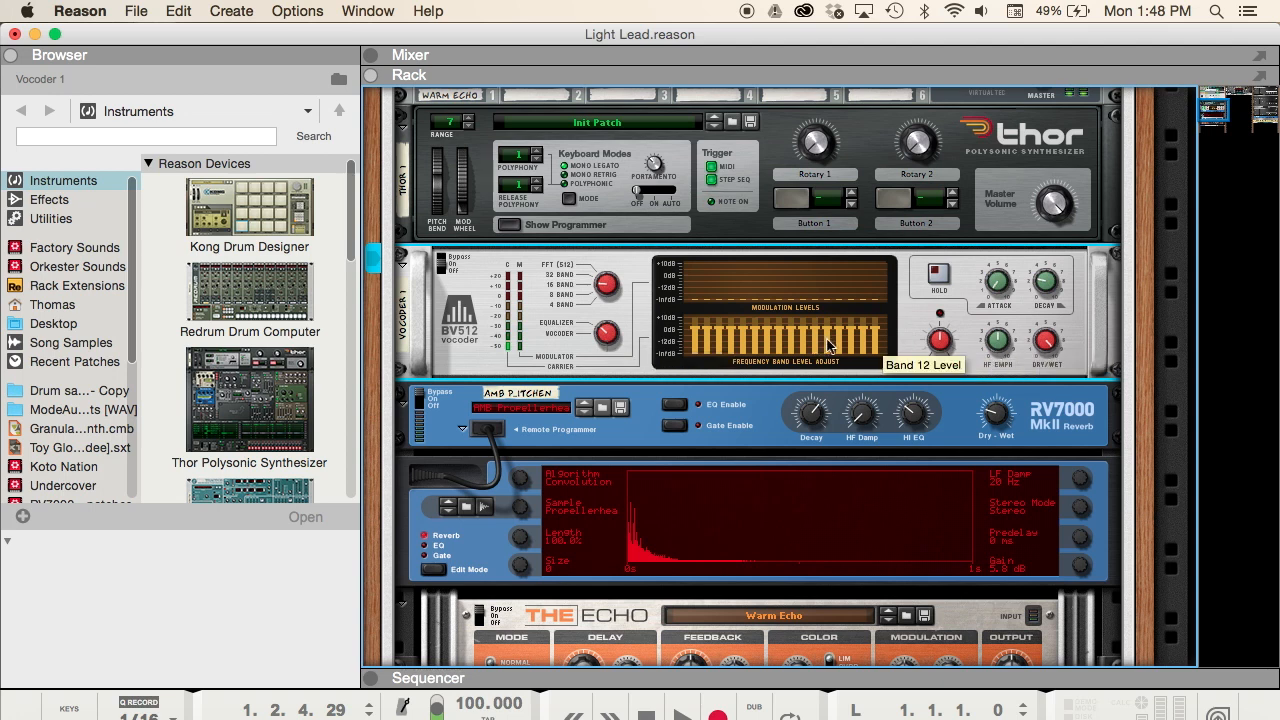
Browse the RV7000 reverb's patches in the Convolution Reverb Patches folder of RV7000 mkII patches
click(425, 400)
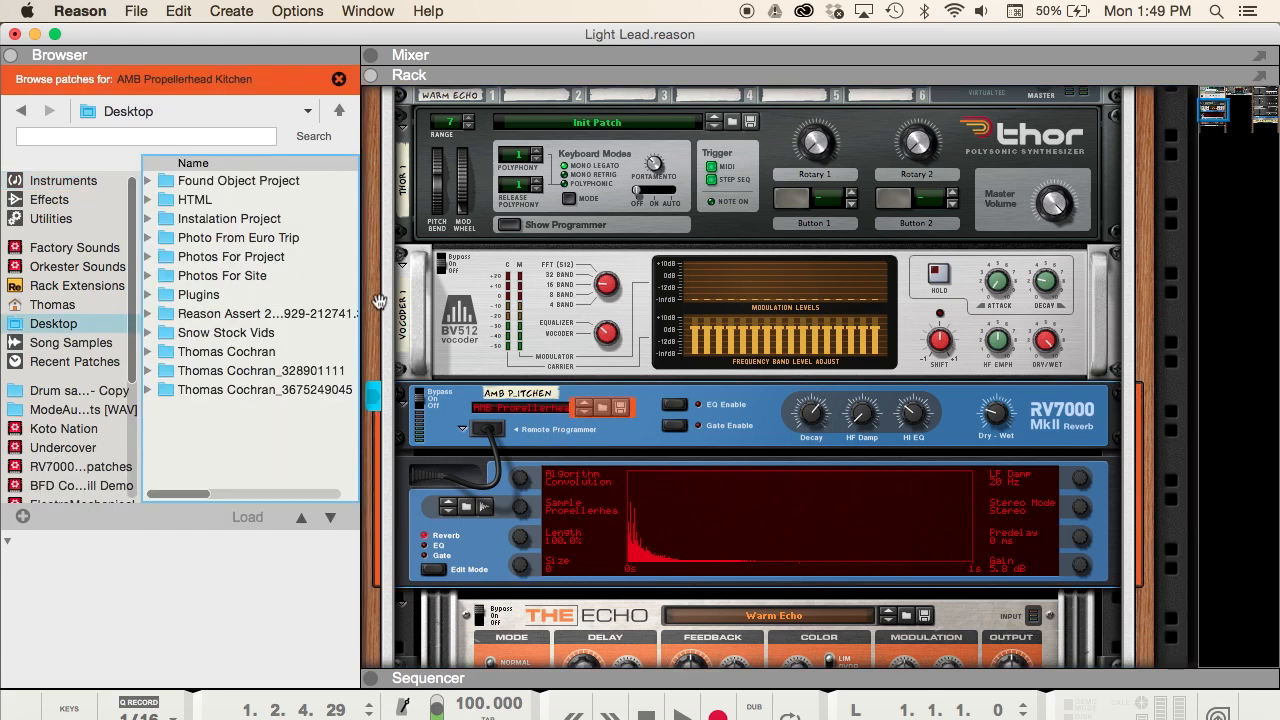
scroll(86, 478, down, 1)
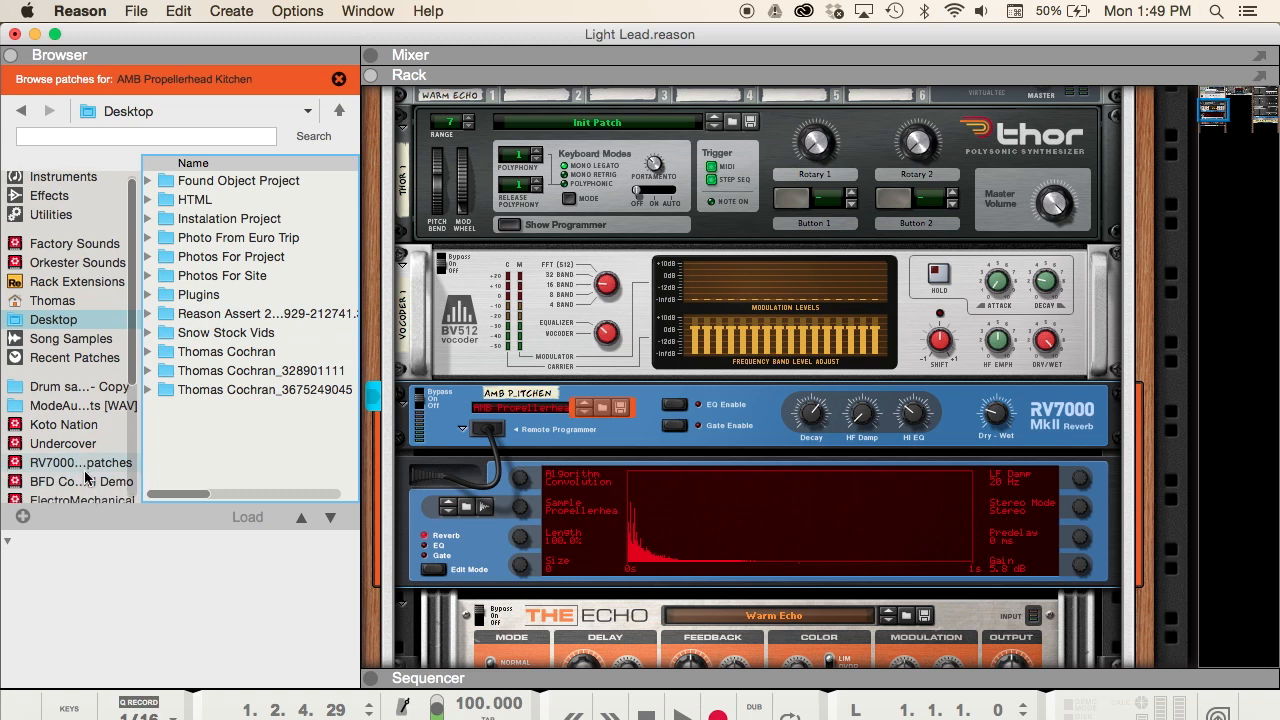
click(82, 463)
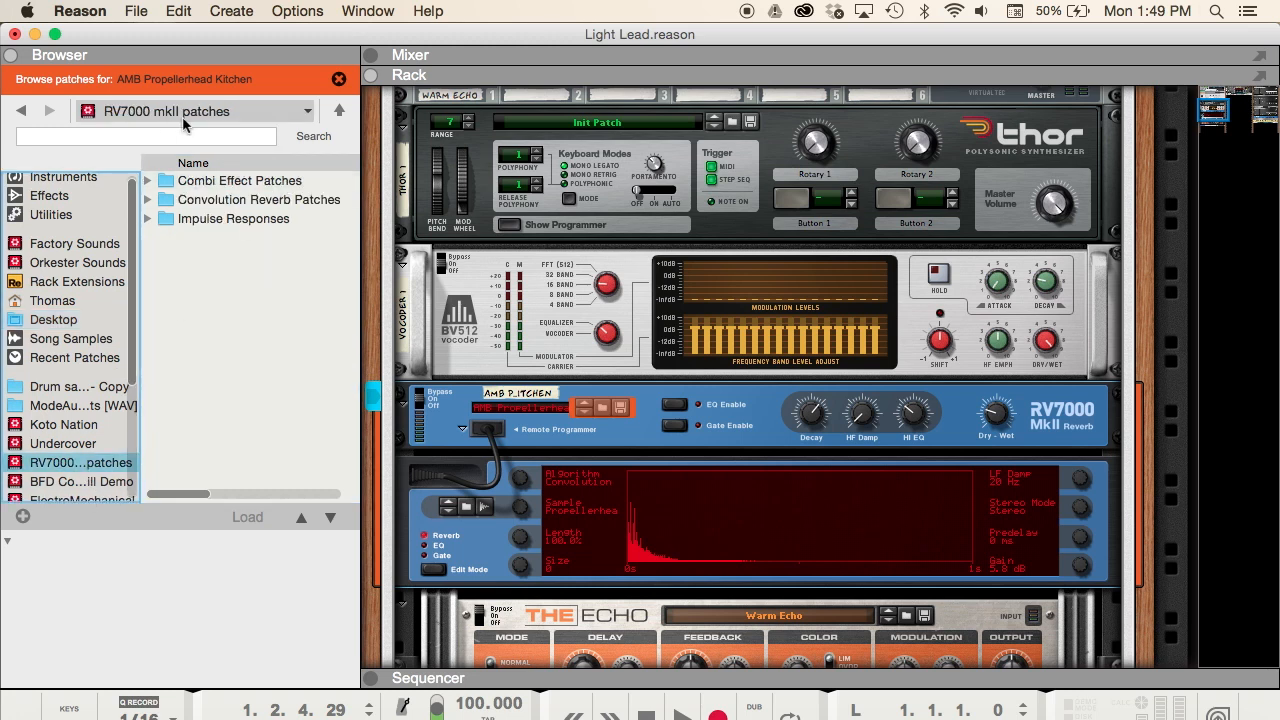
double_click(230, 199)
scroll(254, 347, down, 10)
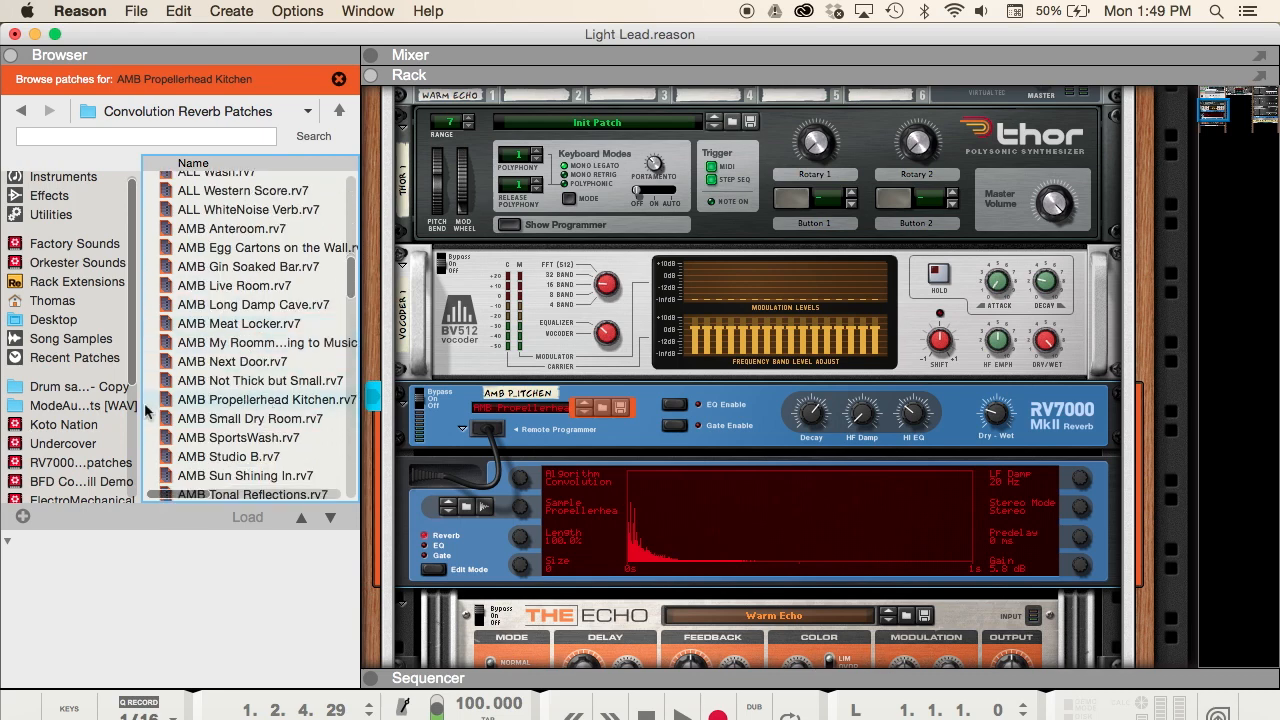
click(815, 418)
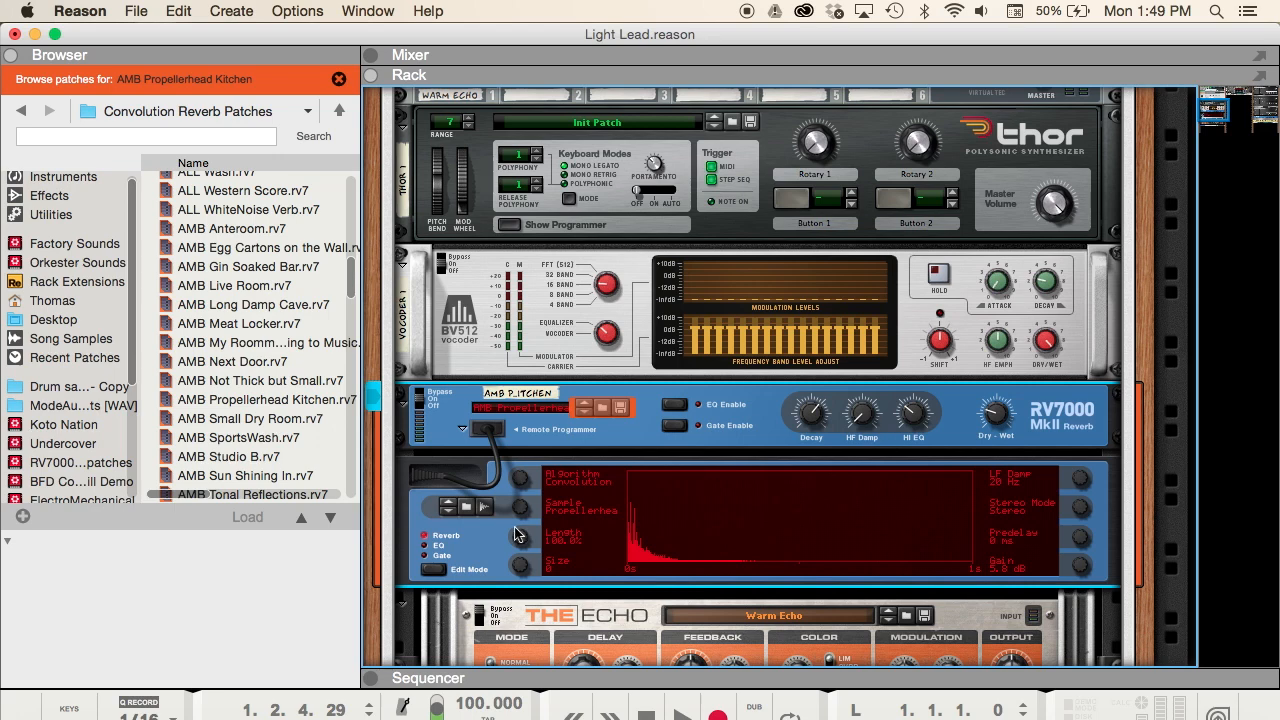
Examine The Echo's enabled state, delay time, right-channel offset, feedback, and dry/wet balance
scroll(570, 462, down, 4)
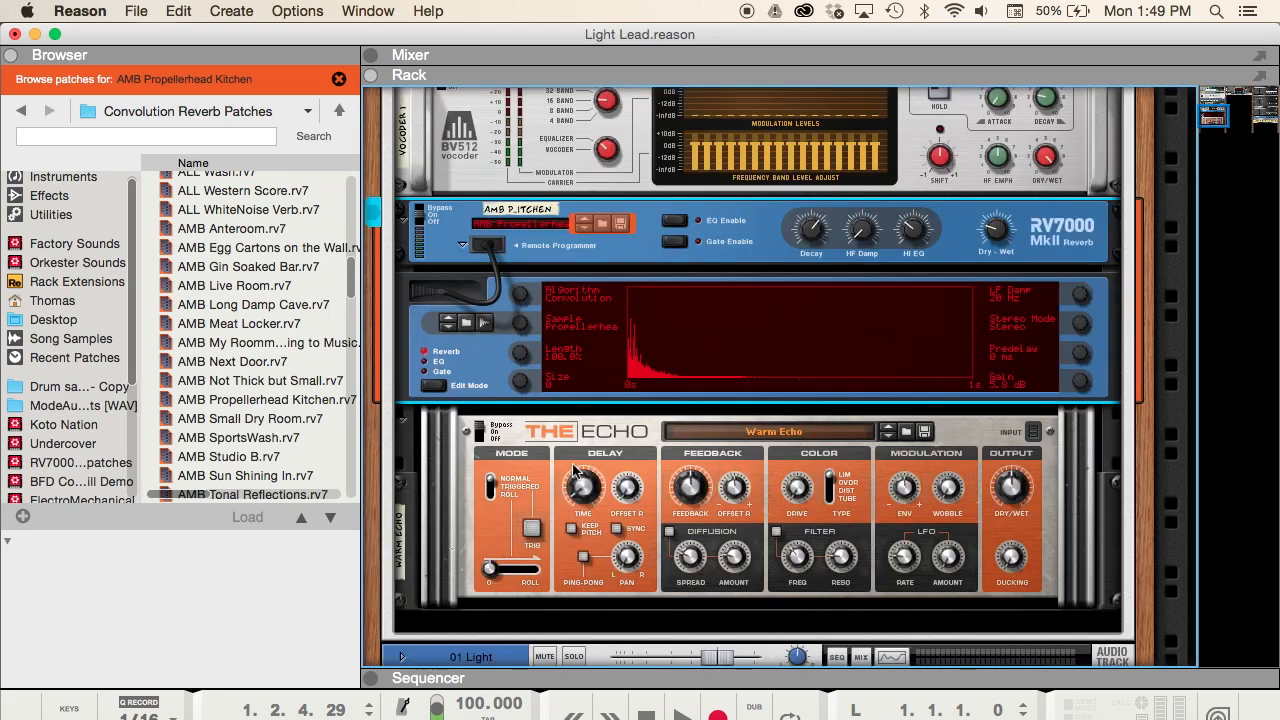
click(486, 434)
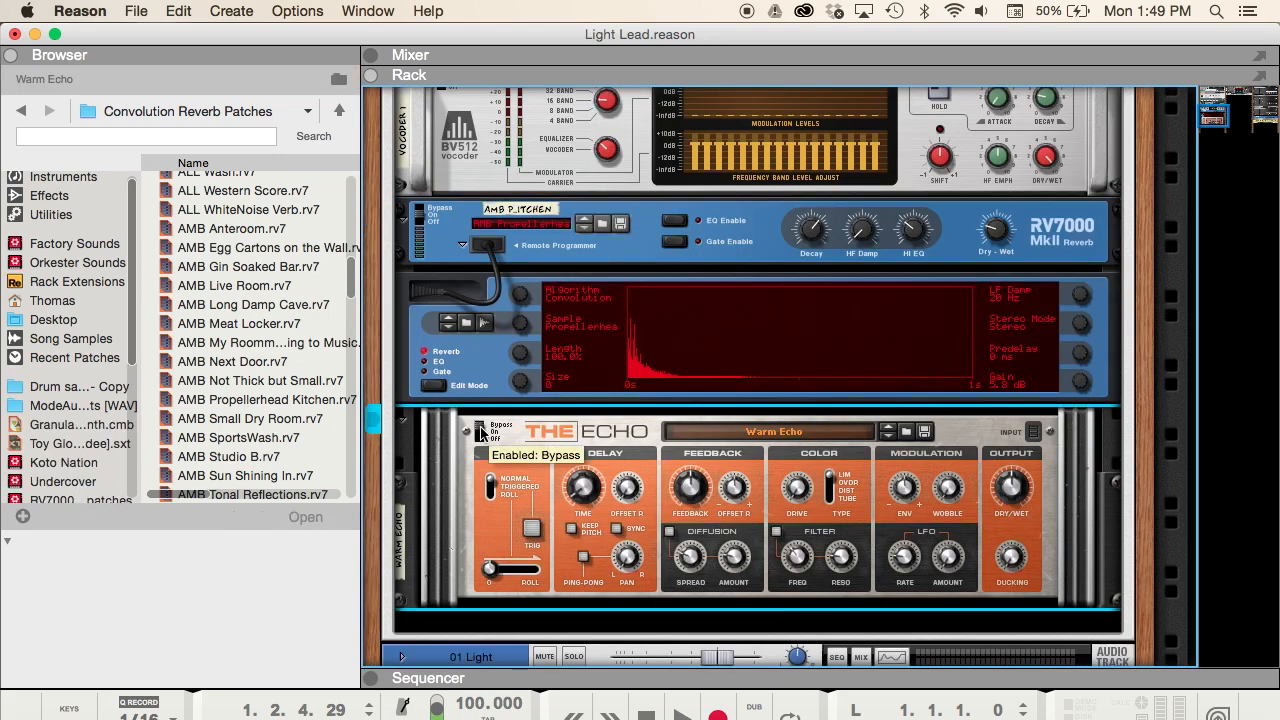
mouse_move(592, 488)
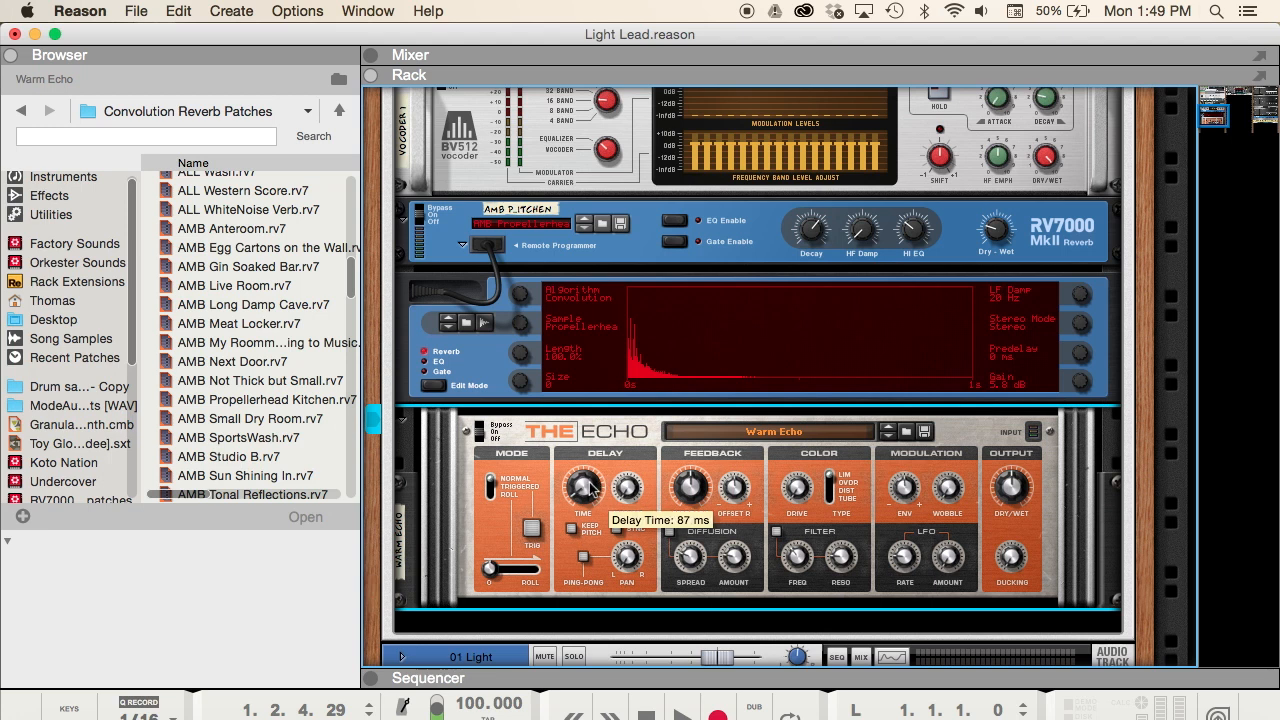
mouse_move(632, 487)
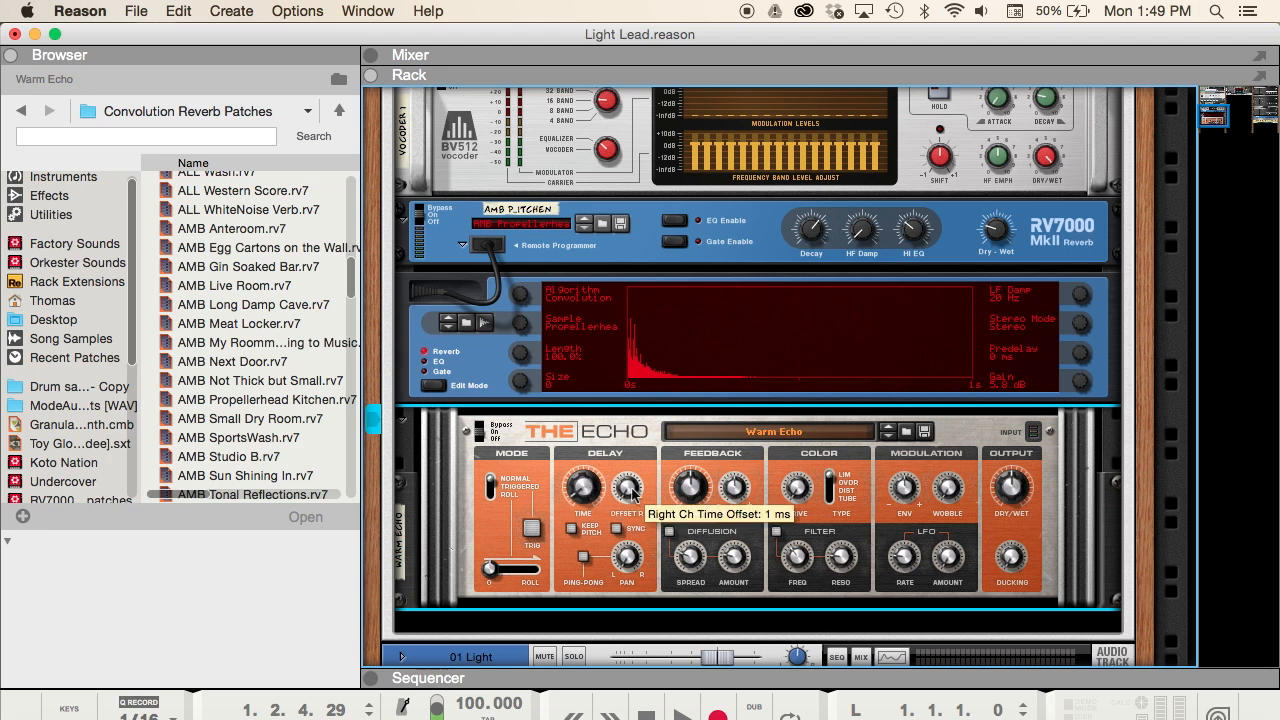
mouse_move(686, 490)
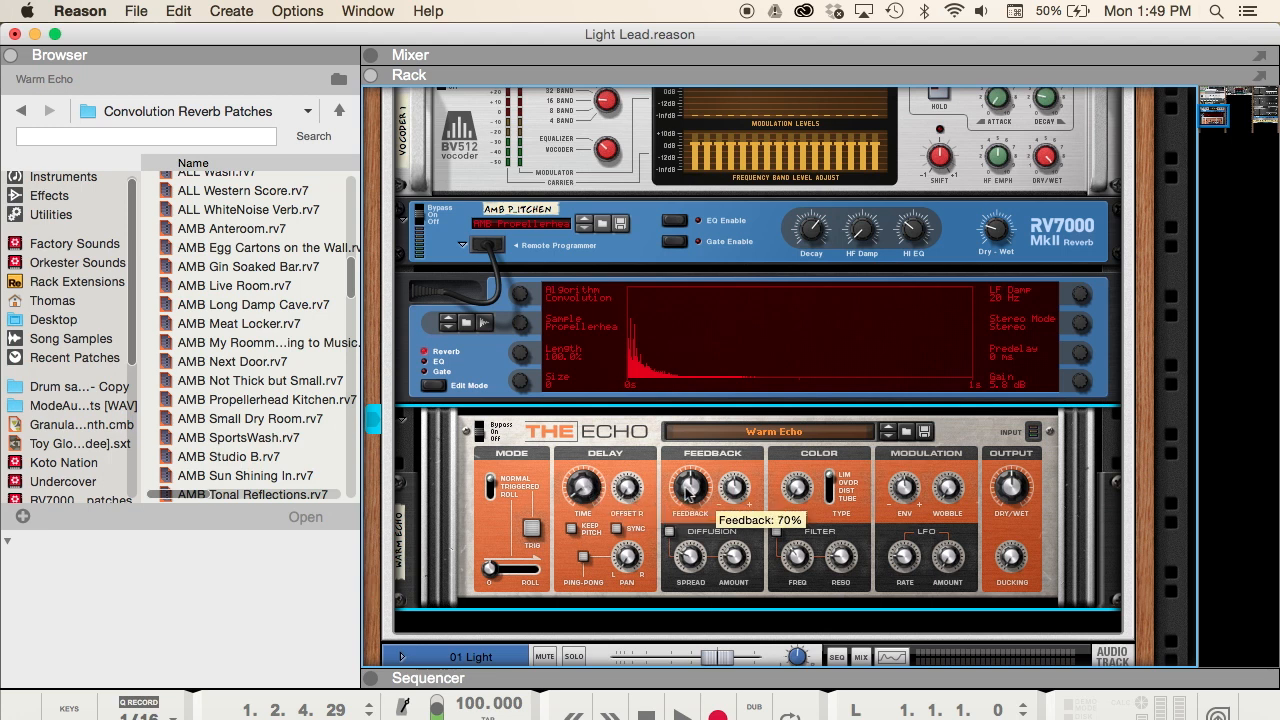
mouse_move(831, 490)
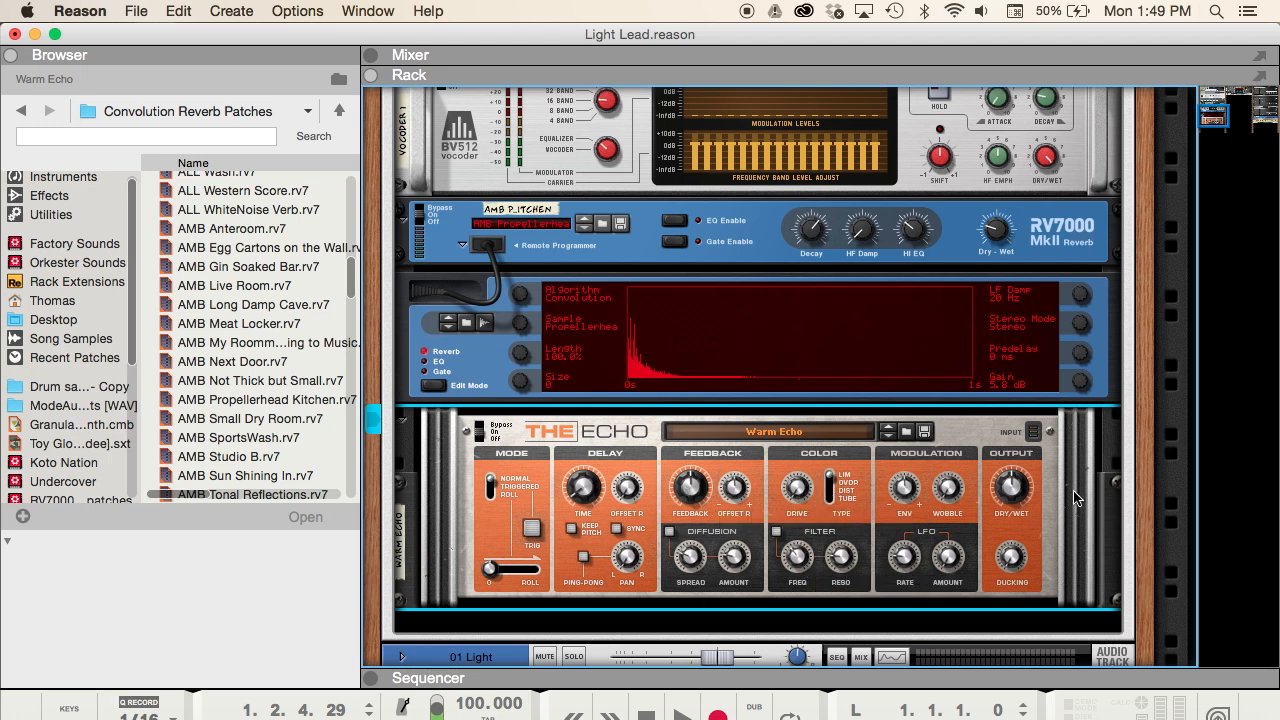
mouse_move(1027, 490)
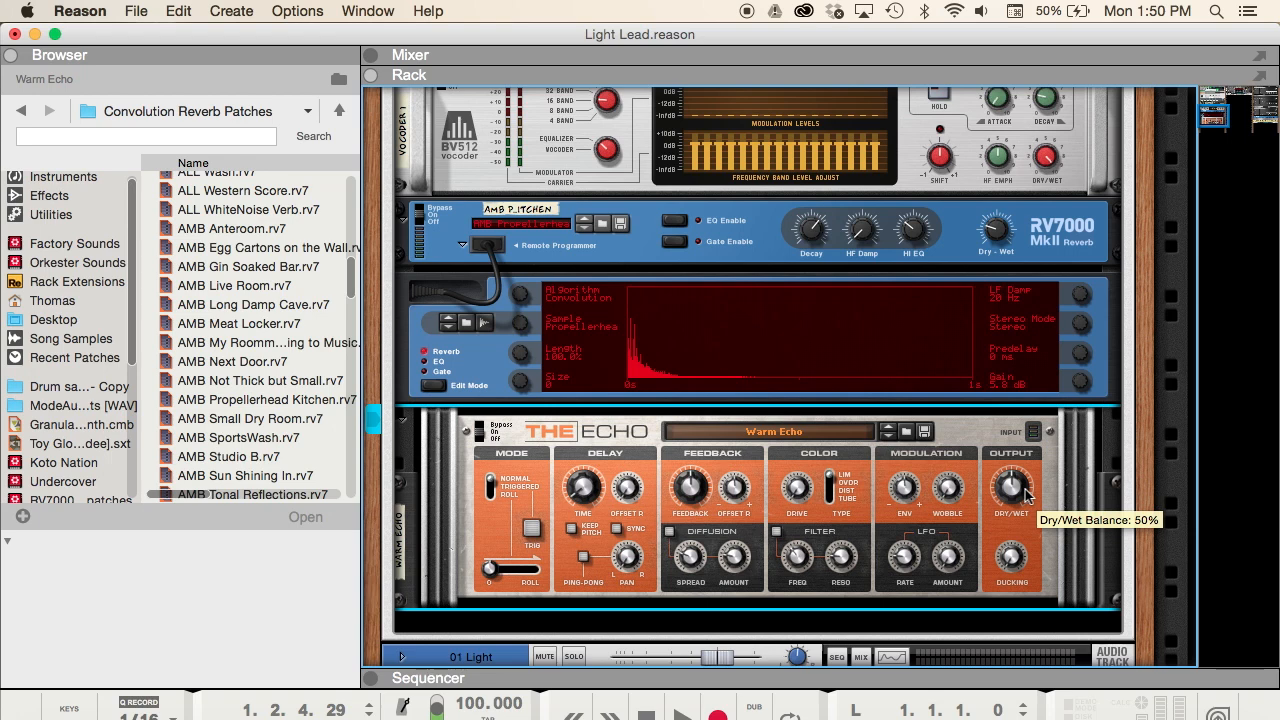
Open the Sample Source clip in the sequencer and select its single note to inspect its properties
click(883, 679)
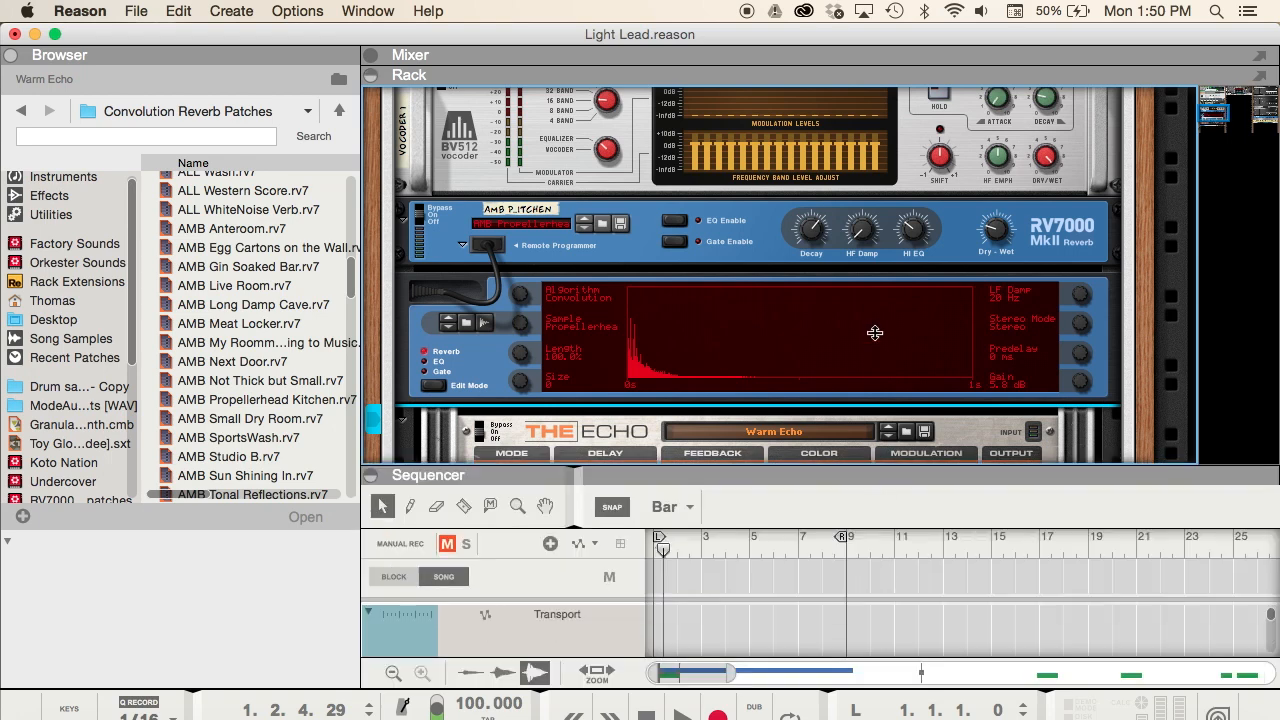
double_click(662, 557)
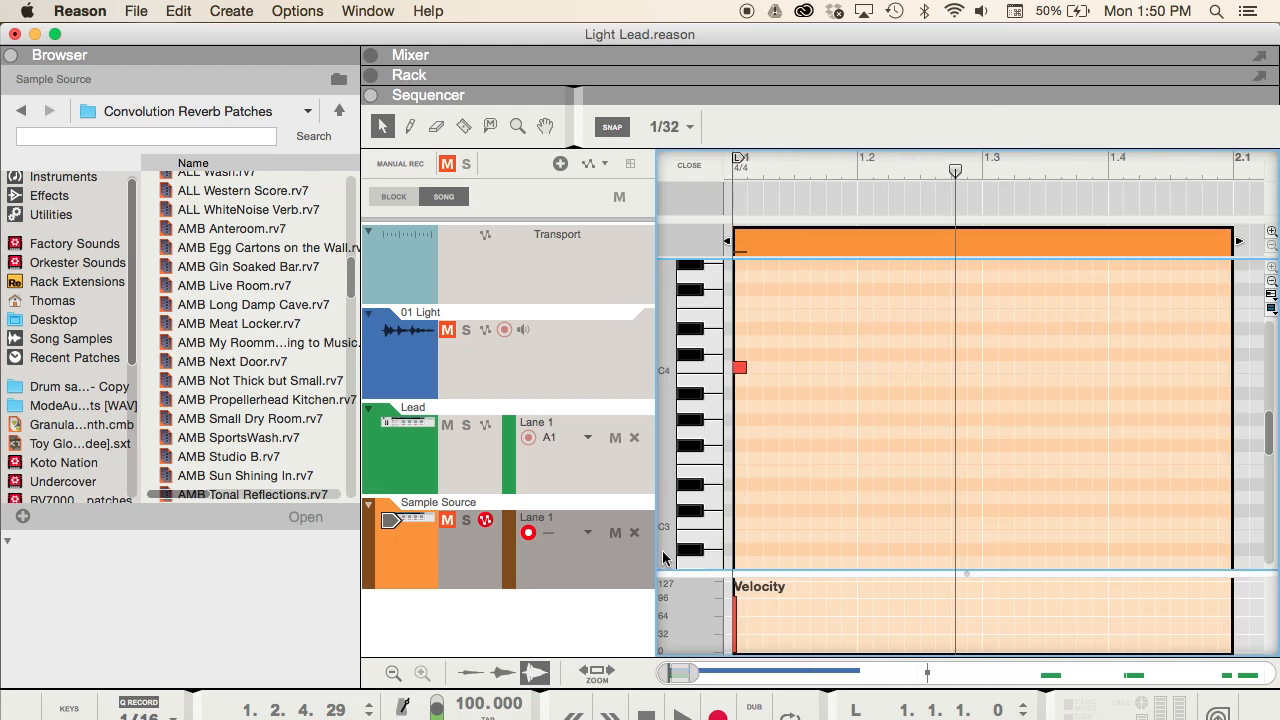
drag(838, 349, 738, 412)
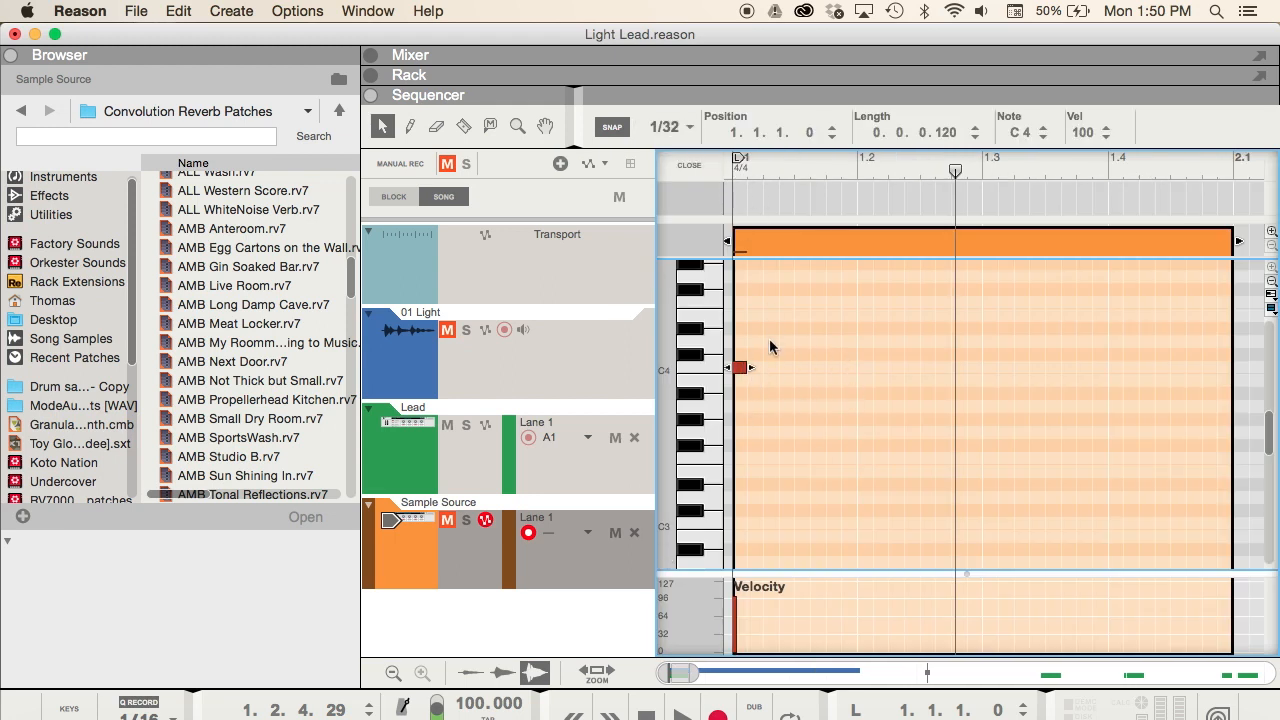
Close the clip editor, return the song position to the start, and solo the Sample Source track
double_click(689, 166)
click(654, 175)
click(466, 521)
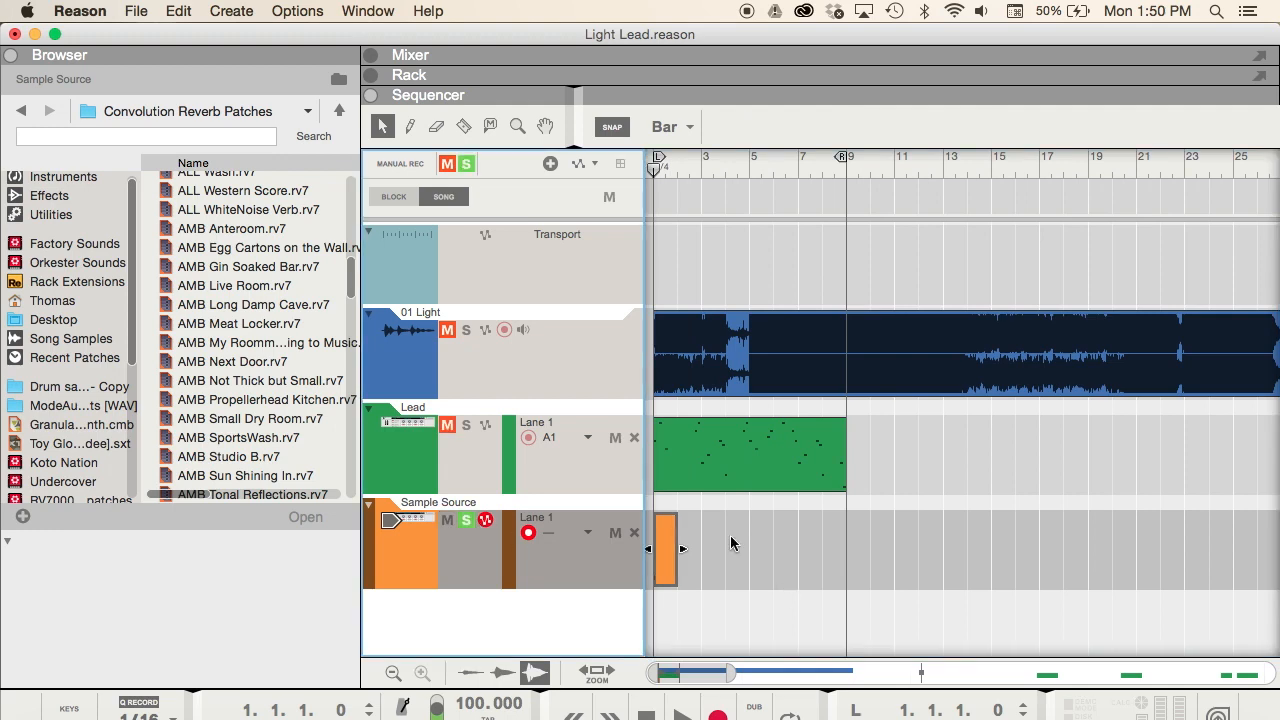
Bounce the Master Section channel to a new track in the song, using the loop range between the left and right locators
click(150, 13)
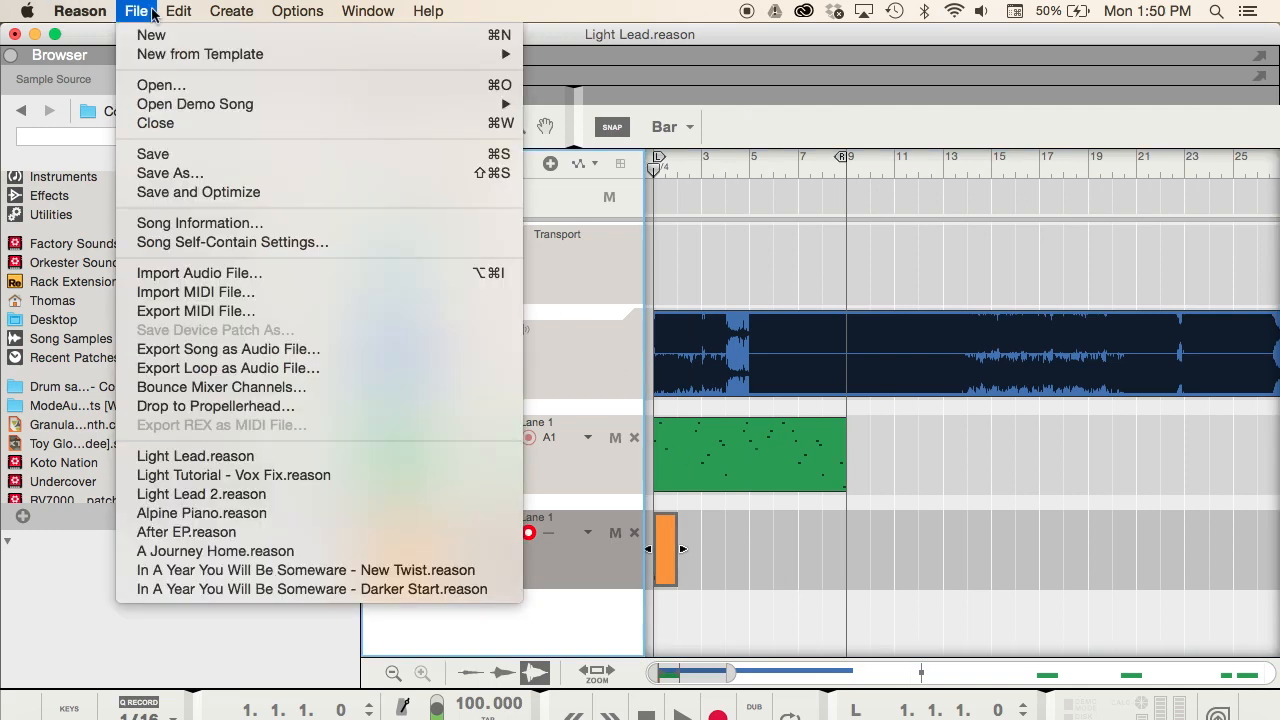
click(222, 387)
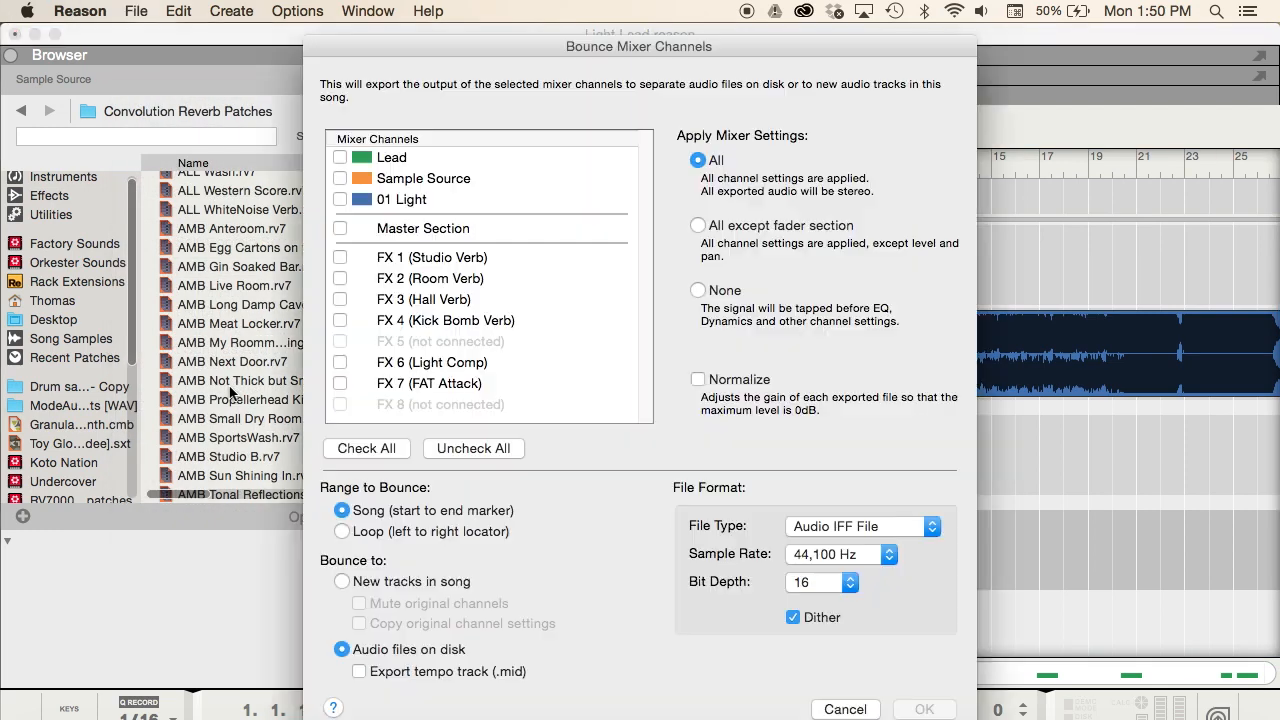
click(444, 226)
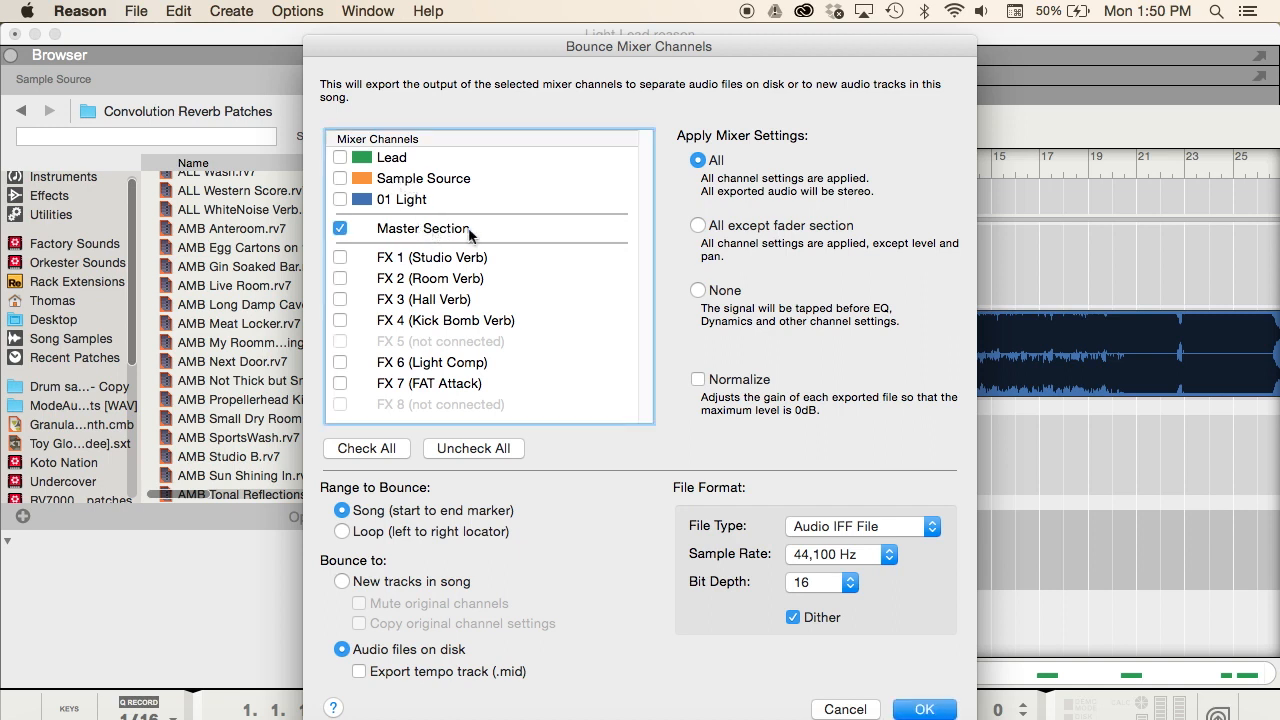
click(403, 536)
click(398, 585)
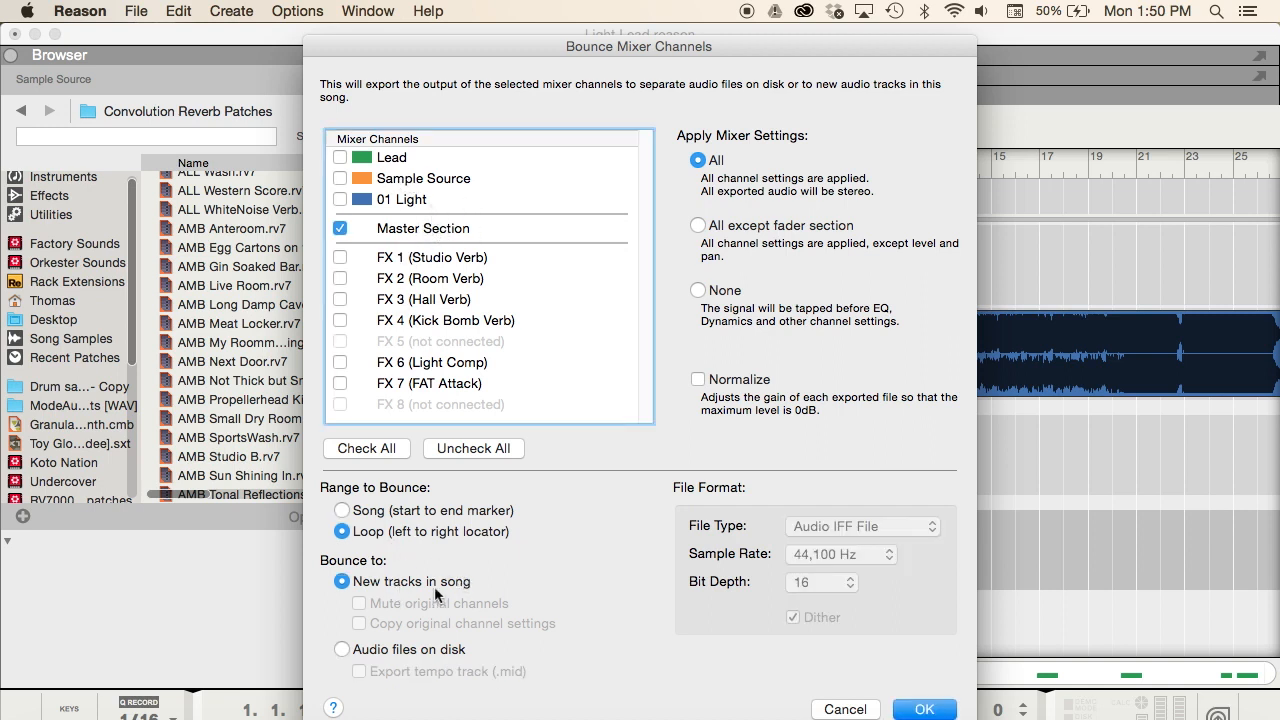
click(925, 709)
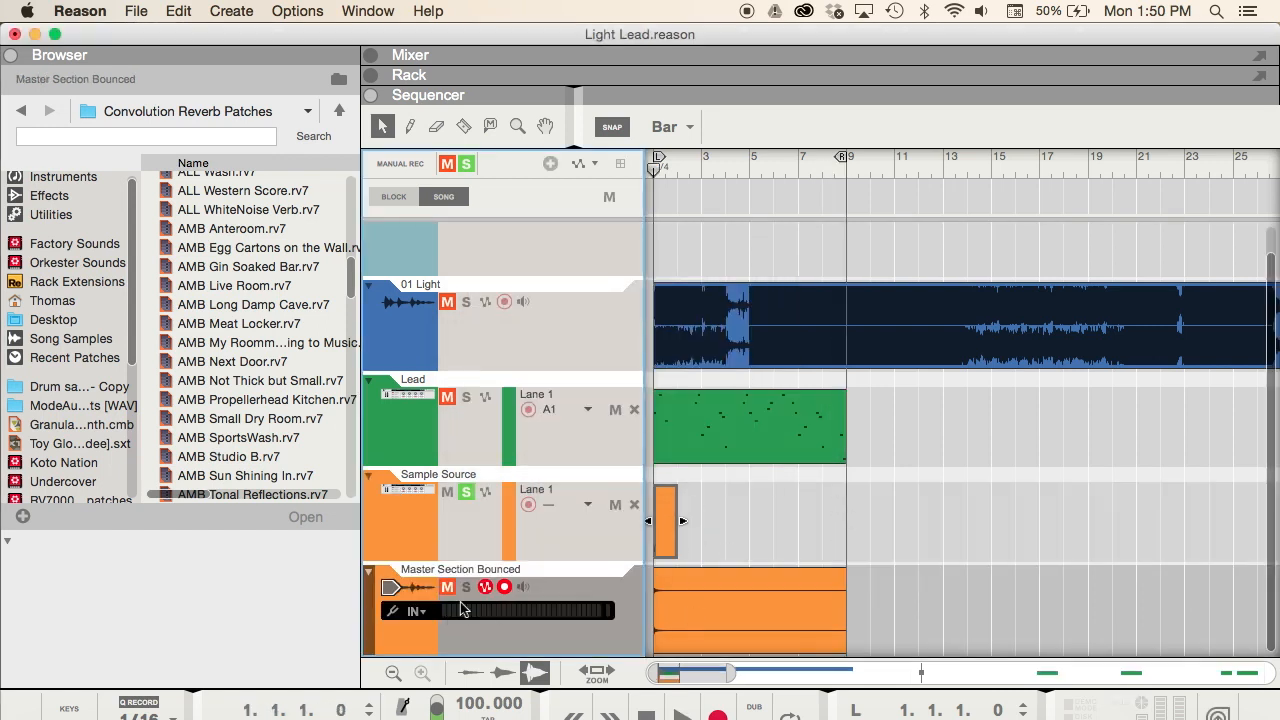
Solo the Master Section Bounced track instead of Sample Source, and briefly play it back
click(466, 587)
click(466, 492)
click(682, 716)
click(646, 716)
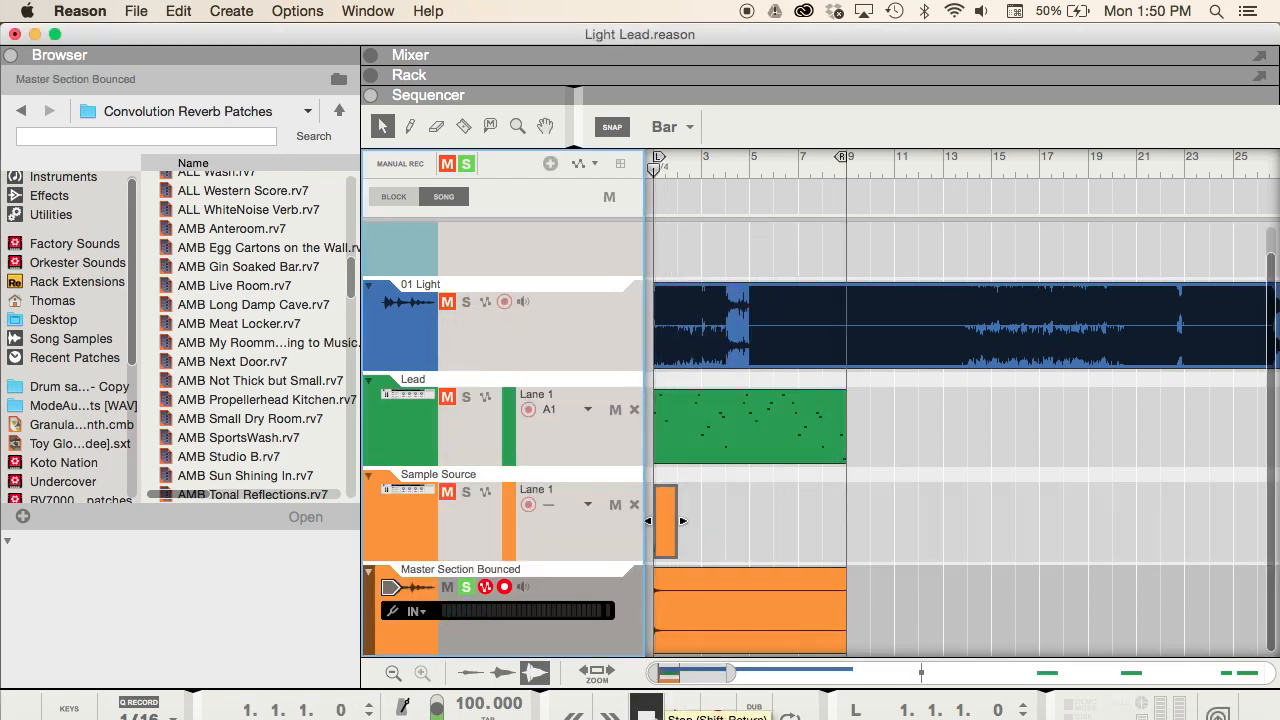
Bounce the audio clip on the Master Section Bounced track to a new sample
click(704, 632)
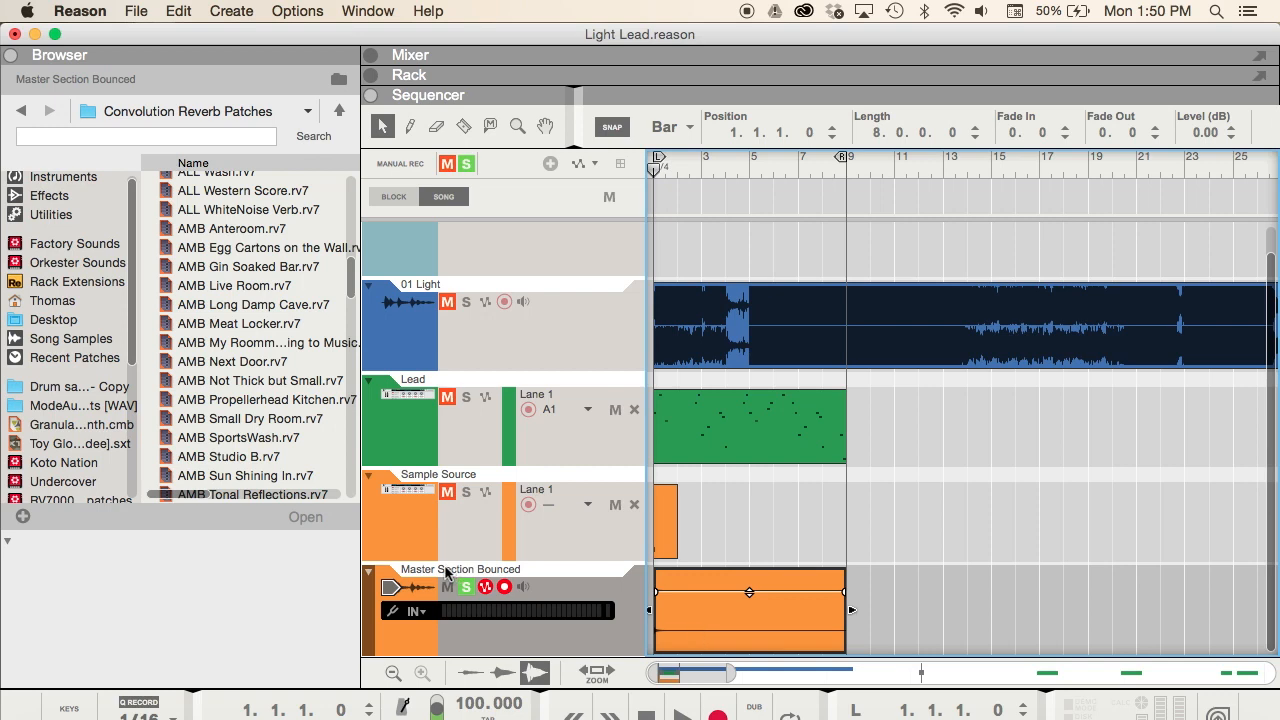
right_click(713, 630)
mouse_move(832, 414)
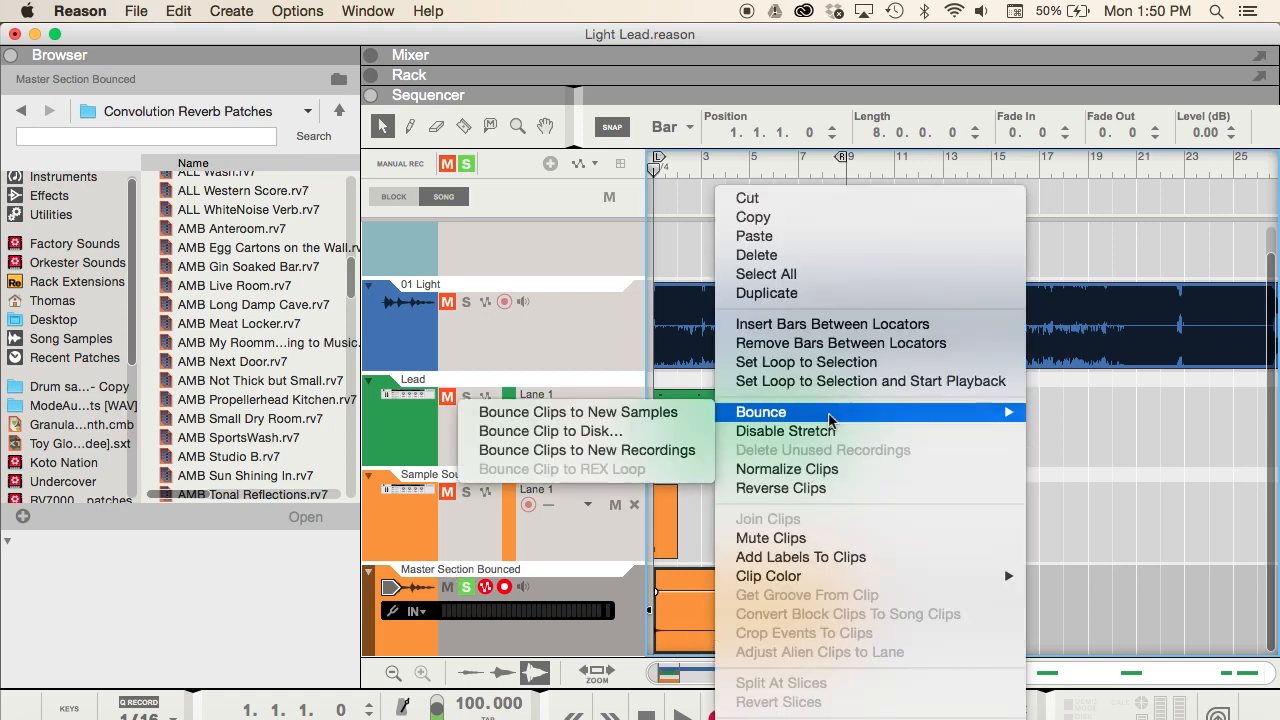
click(647, 418)
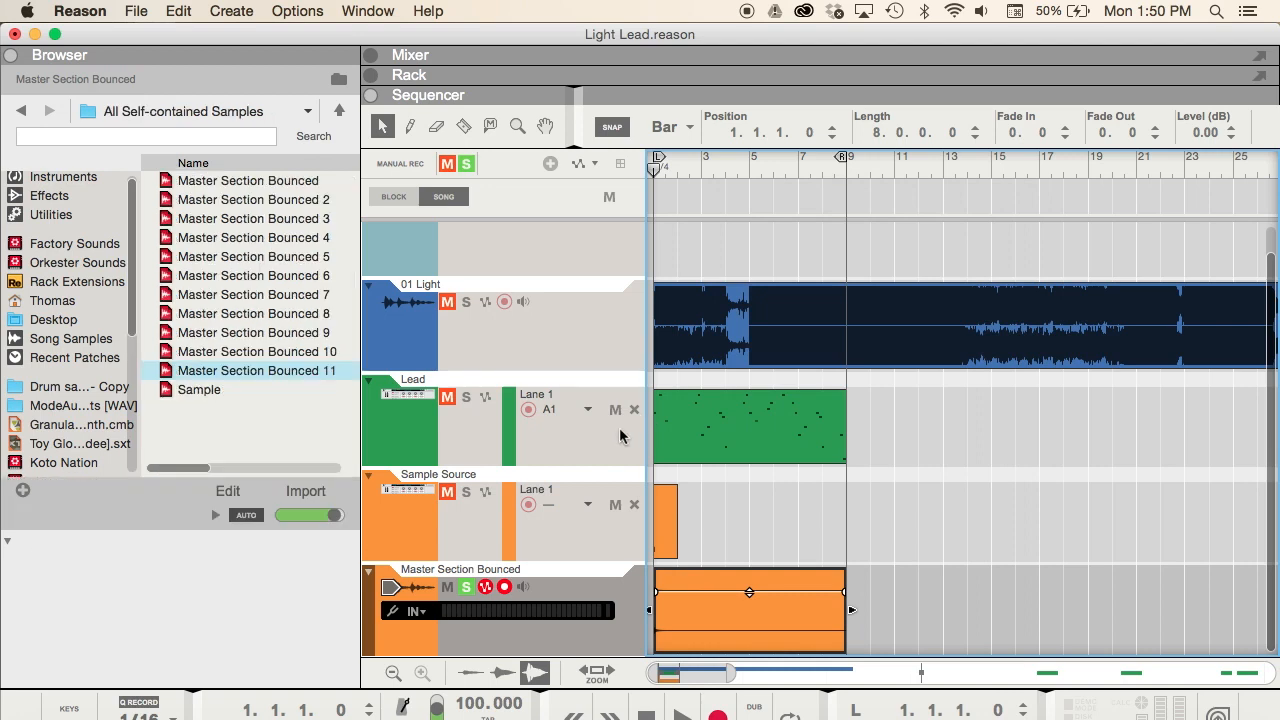
Delete the Master Section Bounced track and its device from the song
right_click(597, 622)
click(694, 124)
click(800, 304)
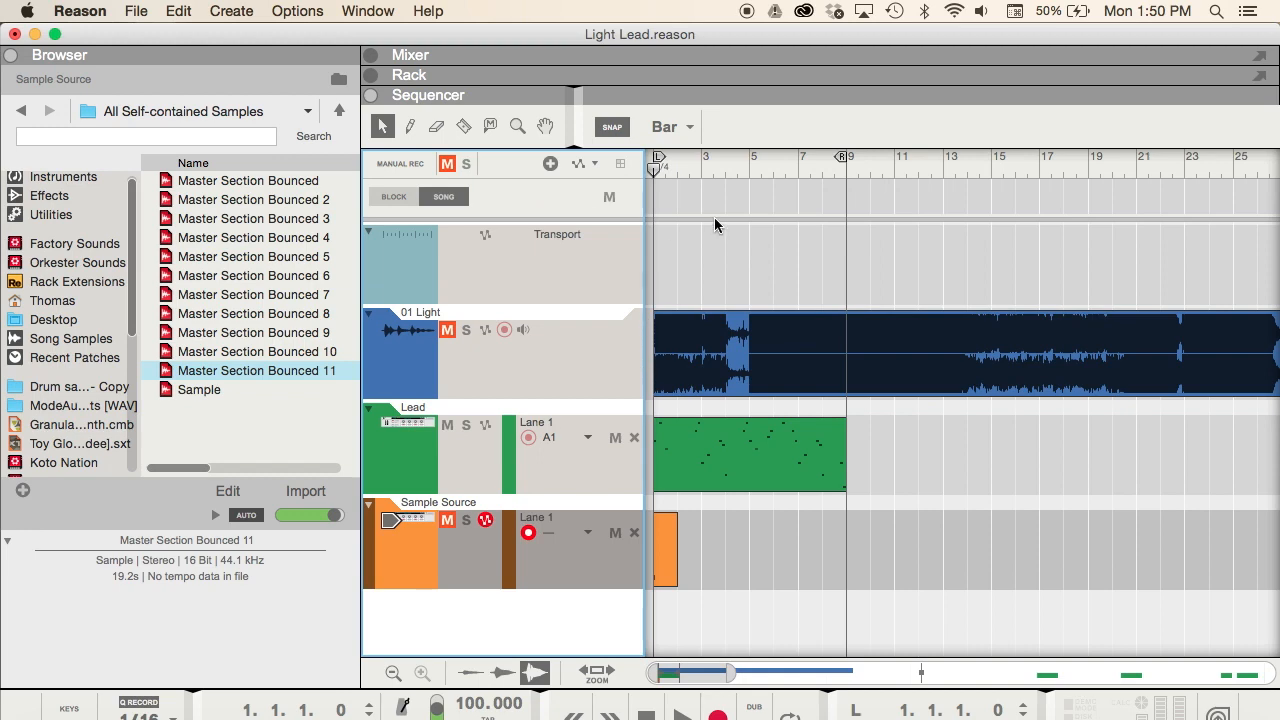
Select the Lead Combinator's NN-19 sampler in the rack and try to load the Master Section Bounced 11 sample into it
click(779, 95)
scroll(503, 280, up, 2)
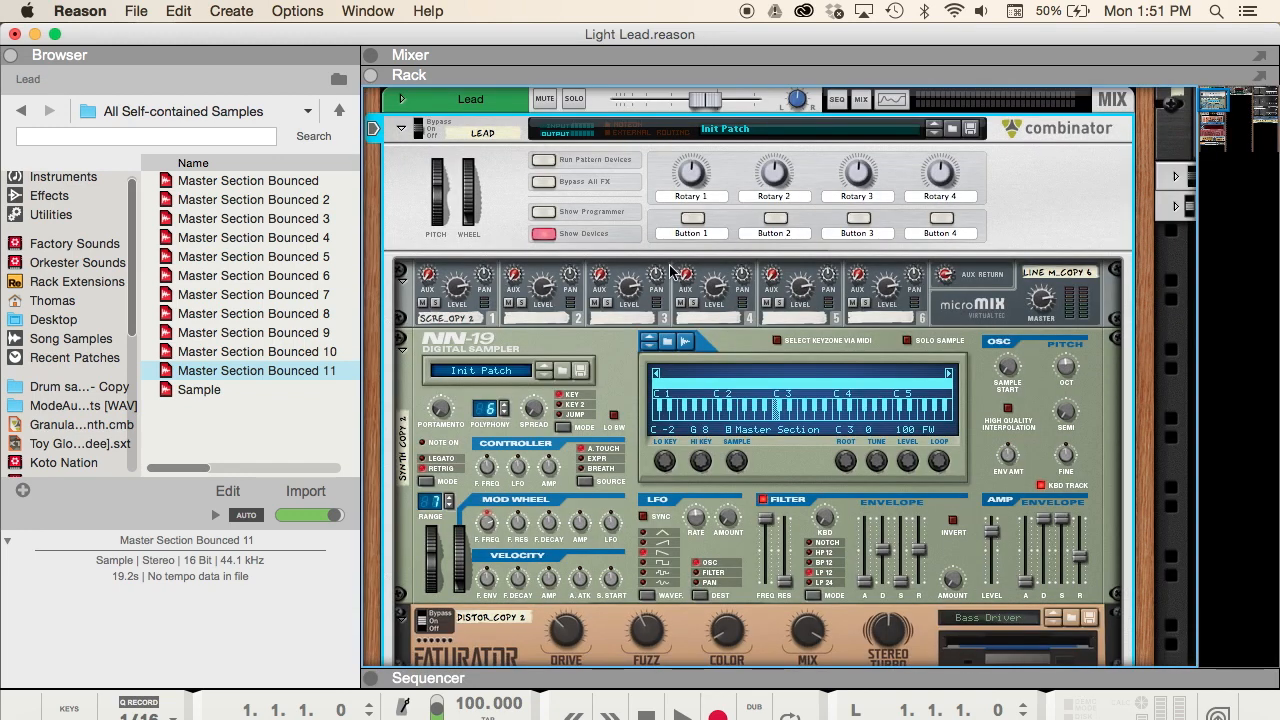
scroll(609, 318, down, 1)
click(609, 318)
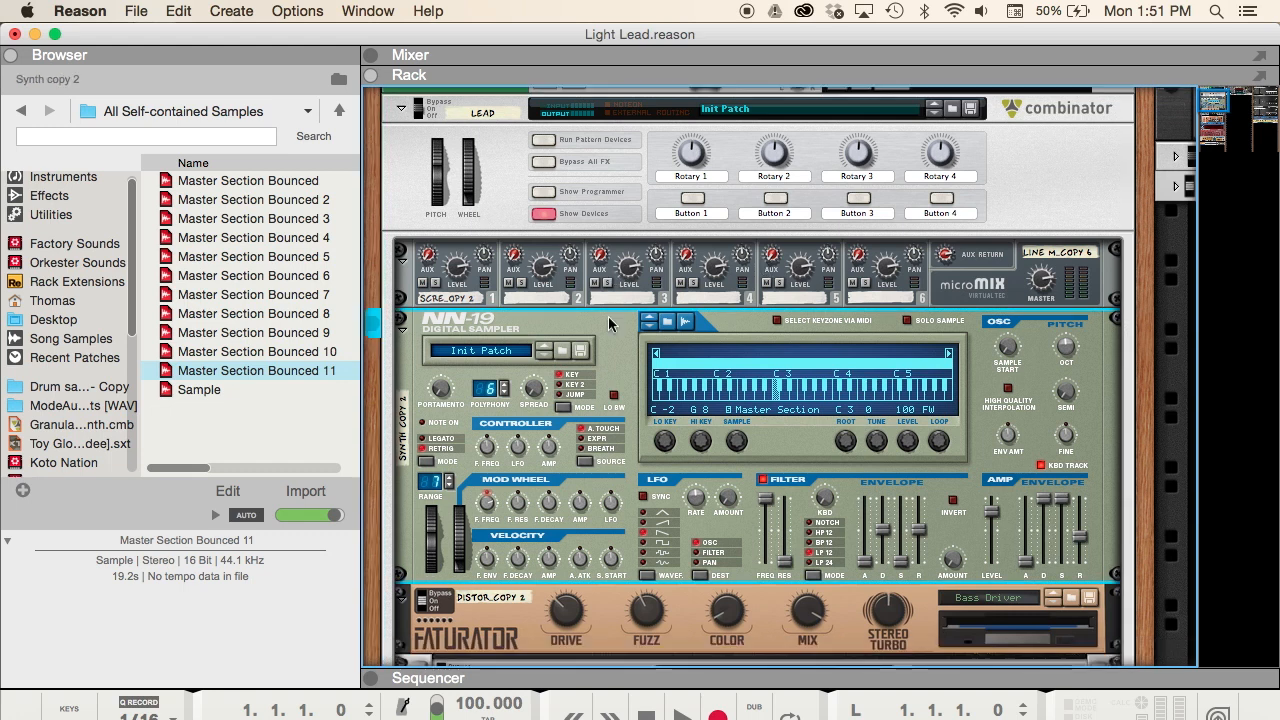
click(304, 374)
drag(293, 375, 630, 495)
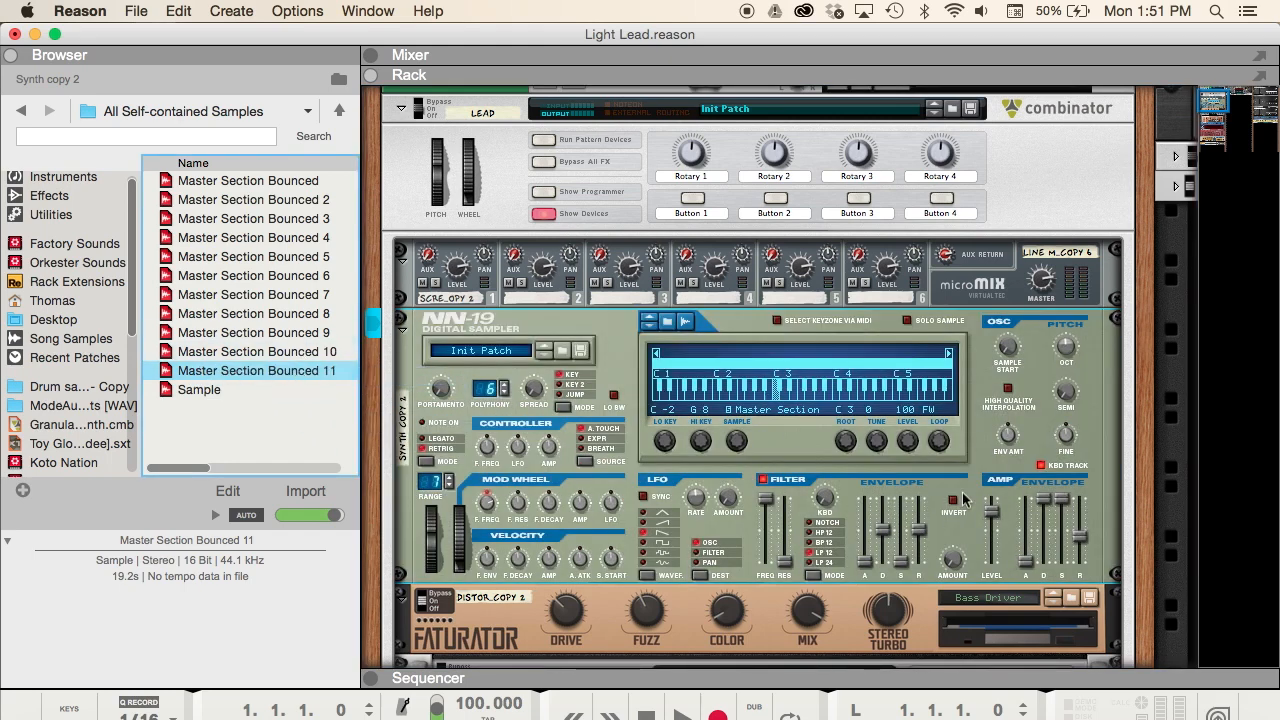
Open the NN-19's loaded sample for editing, choose the forward loop mode, and inspect the loop region near the sample's start
right_click(779, 409)
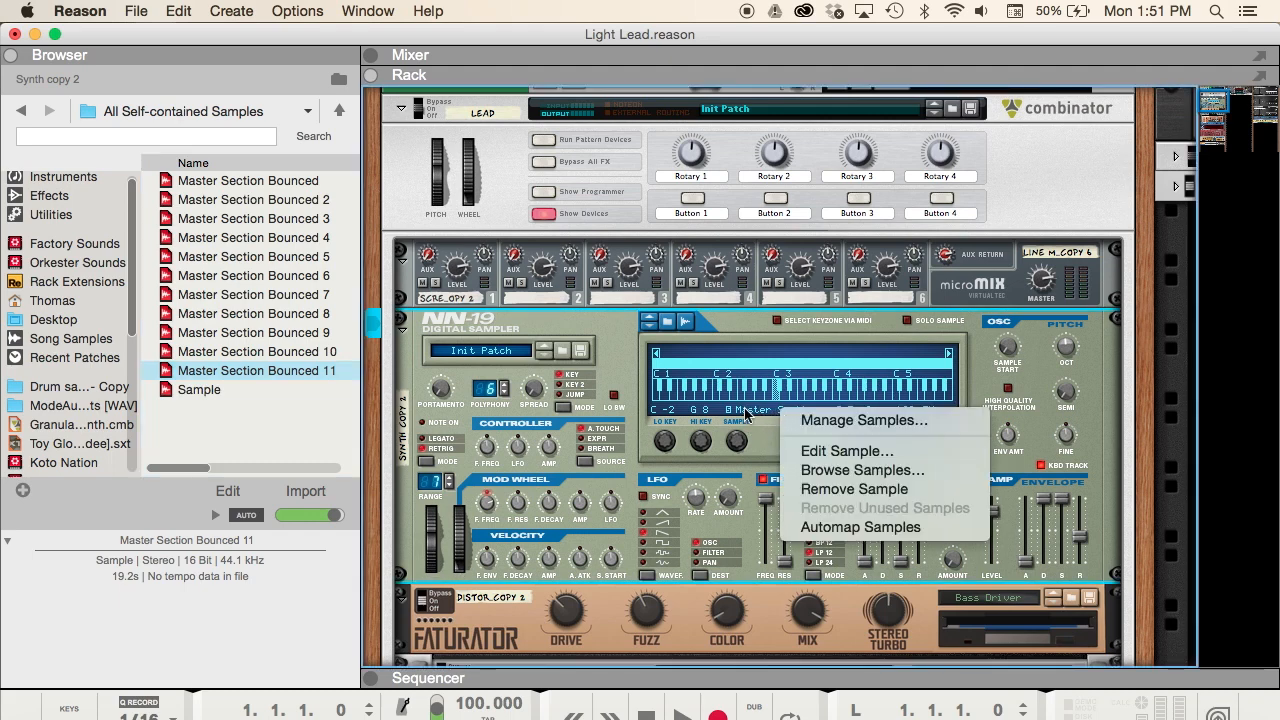
click(846, 452)
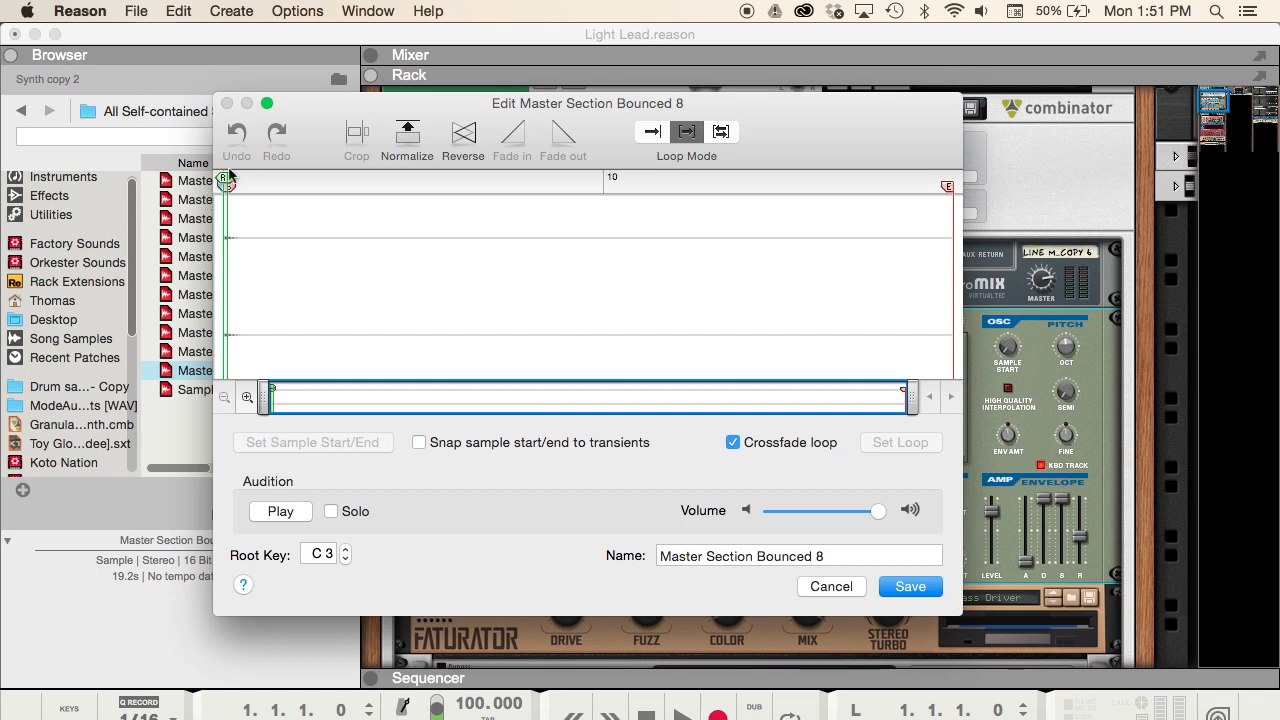
click(688, 131)
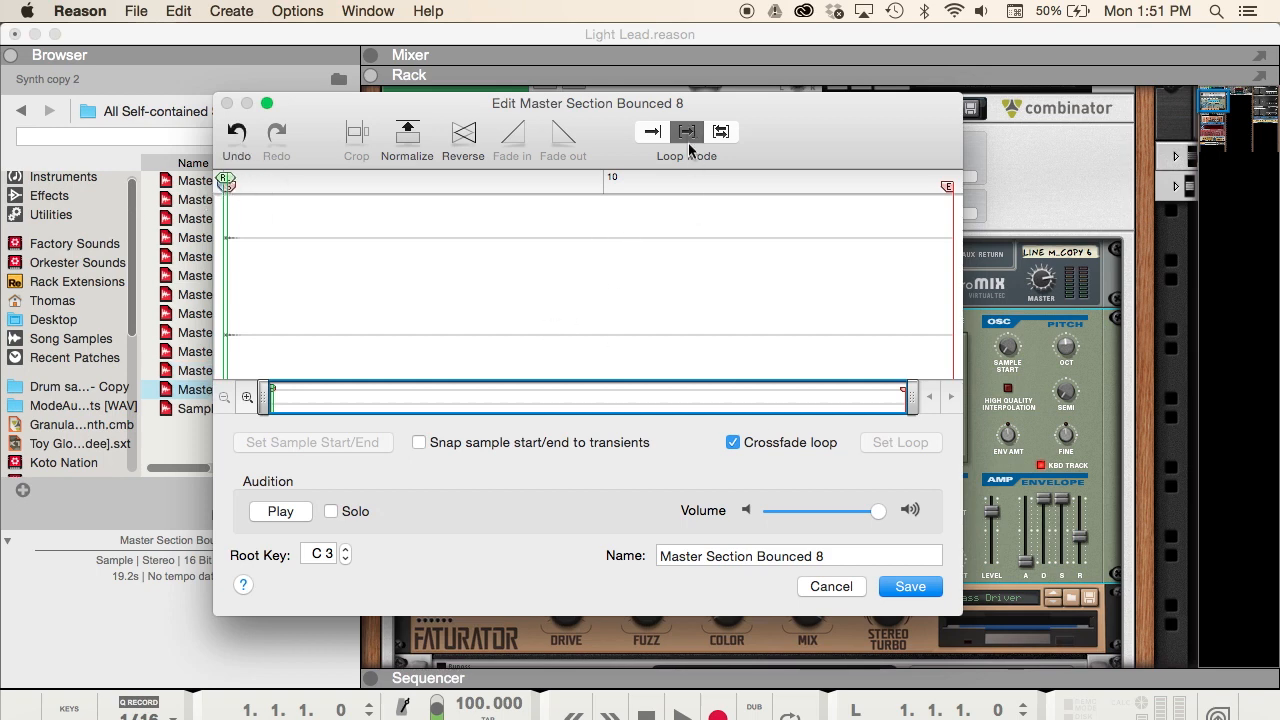
drag(910, 397, 230, 452)
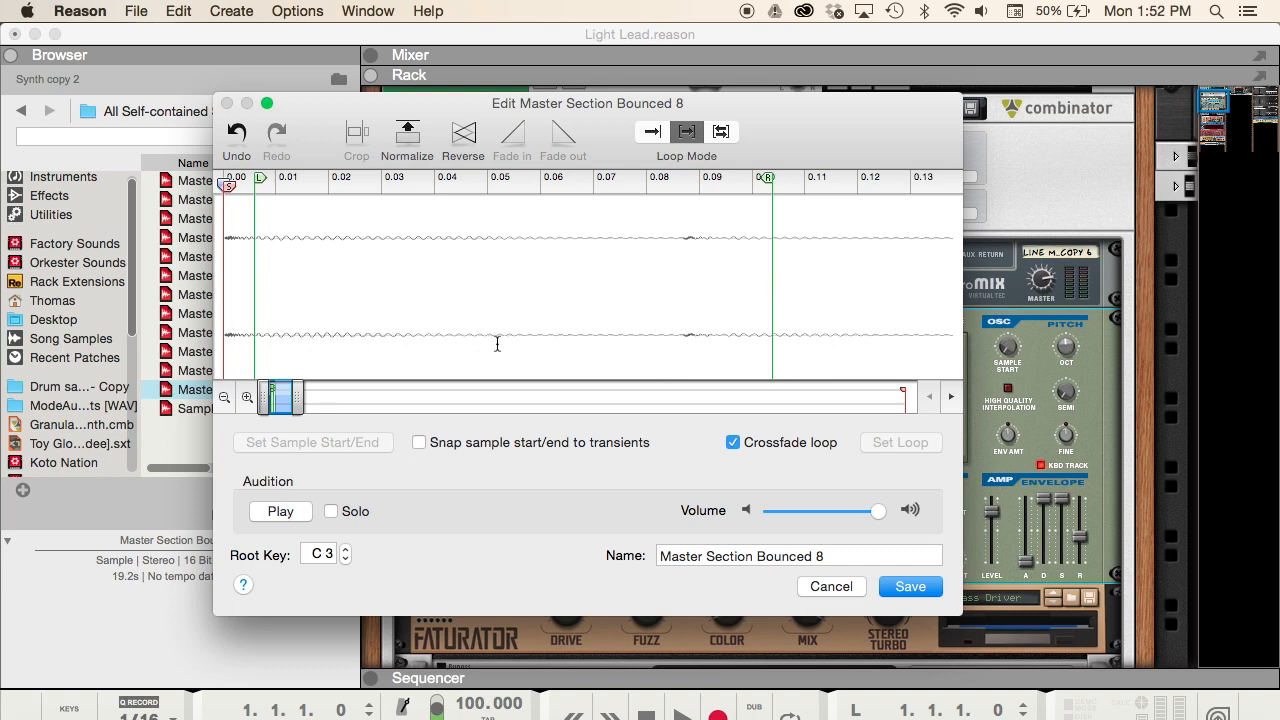
Audition the looped sample and save it
click(281, 514)
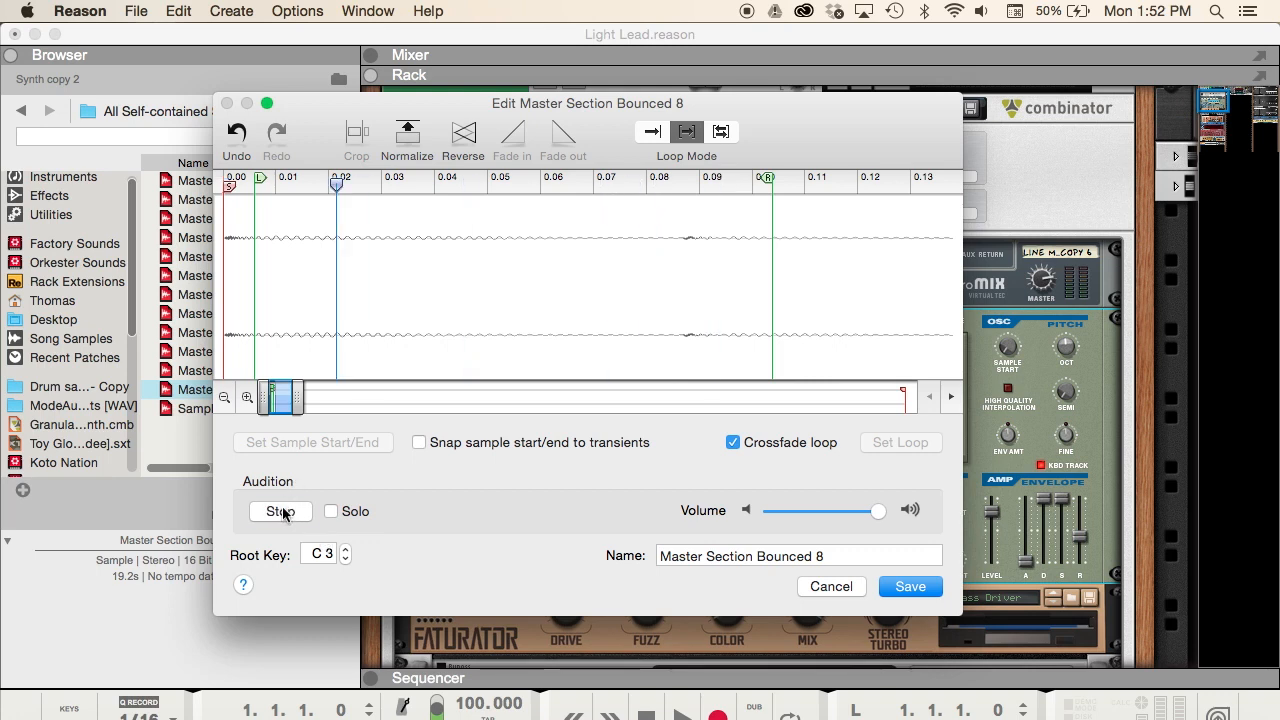
click(282, 513)
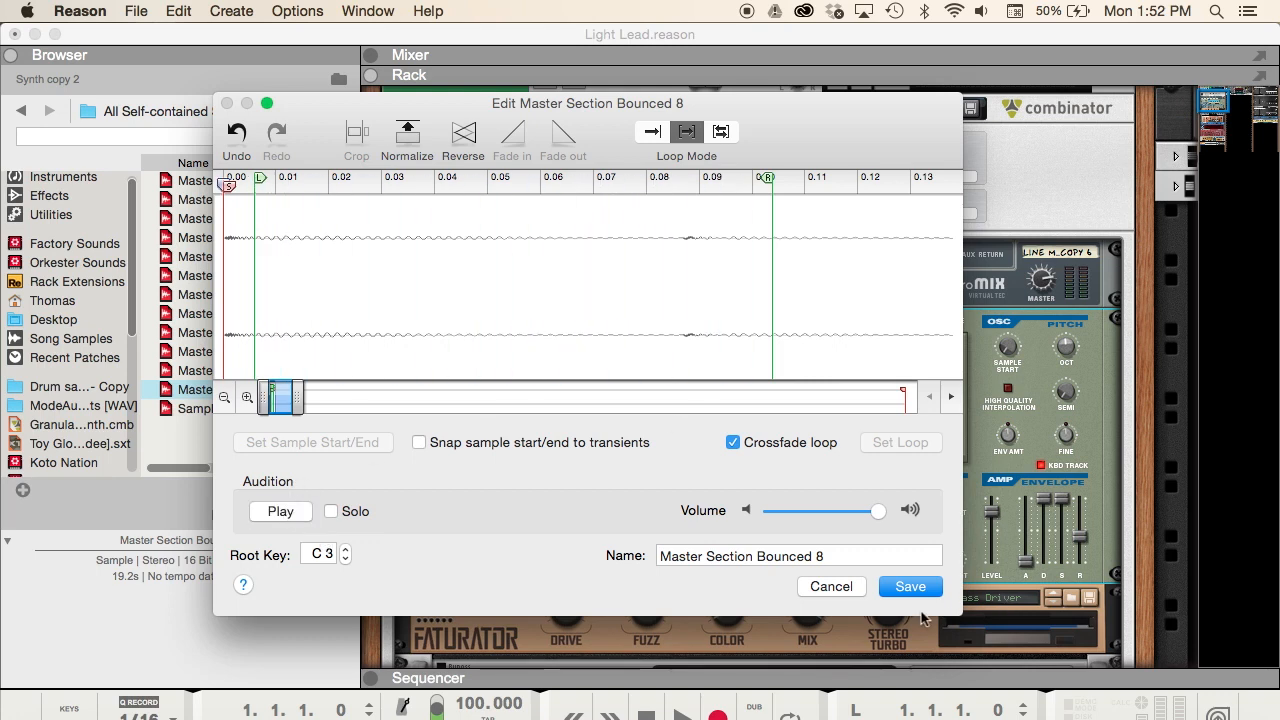
click(911, 587)
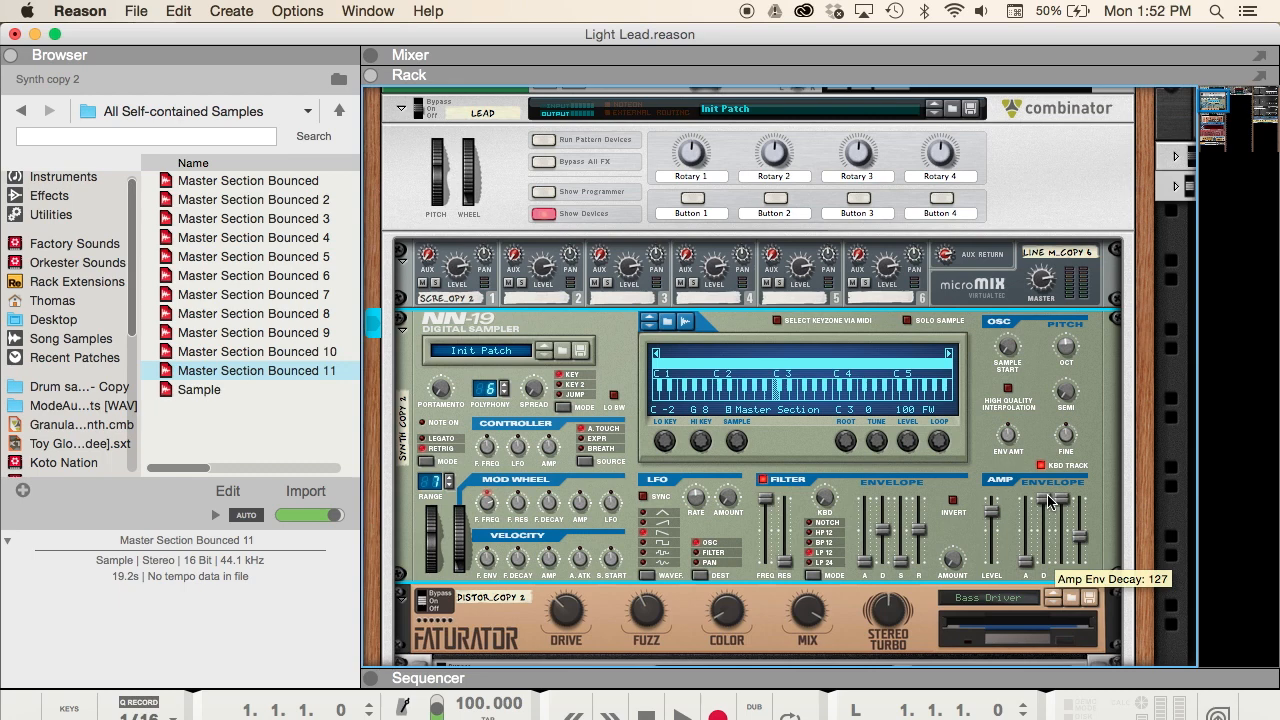
Examine the NN-19's amp envelope and the Faturator distortion settings in the Lead Combinator
mouse_move(1079, 540)
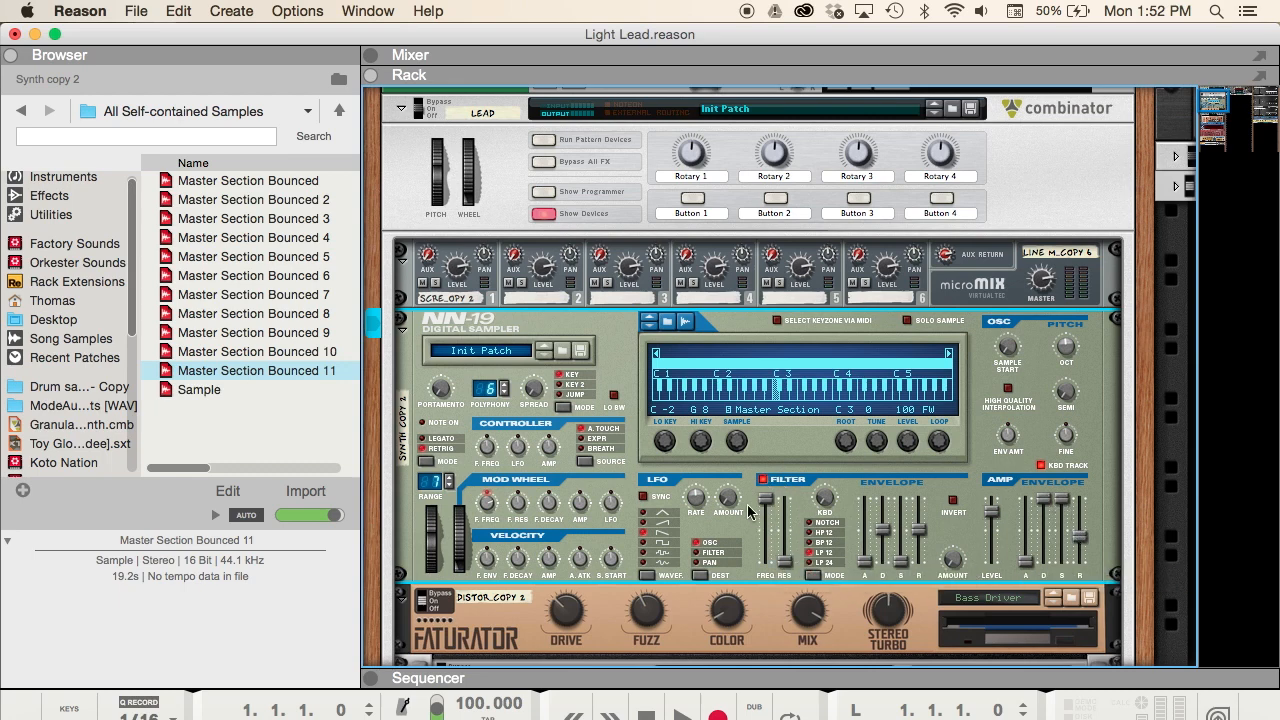
scroll(751, 504, down, 3)
click(505, 550)
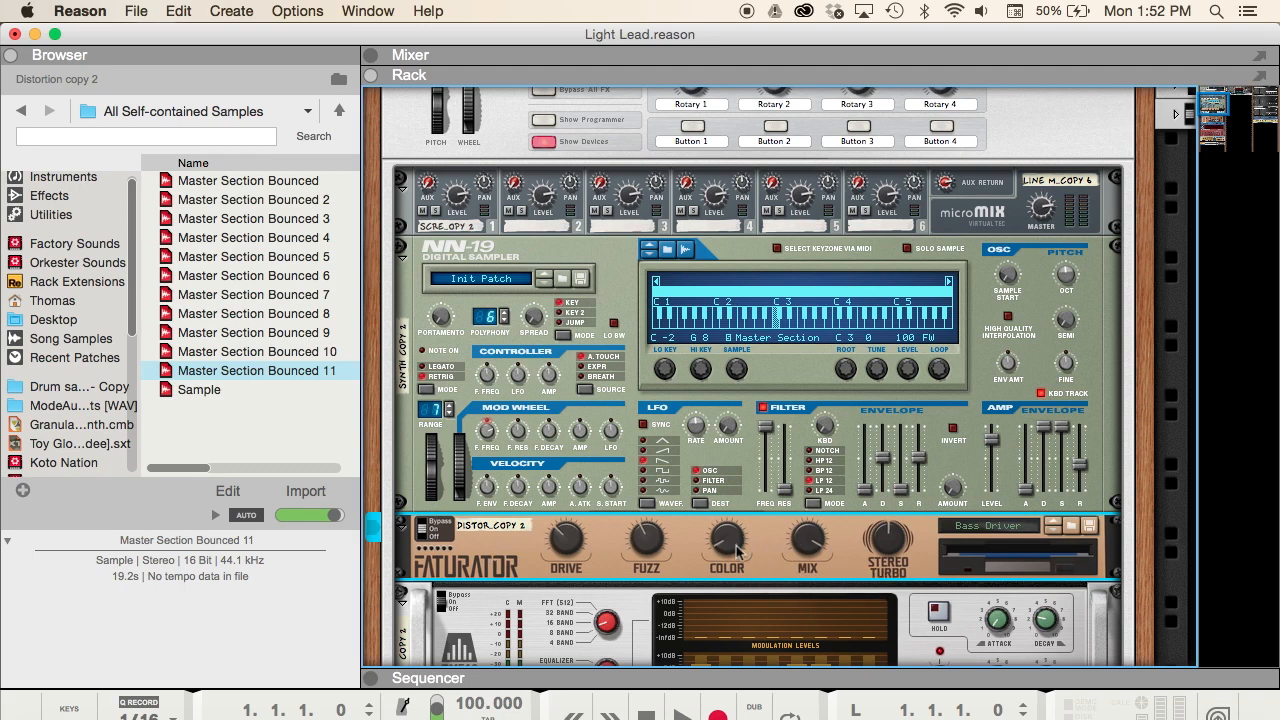
scroll(430, 530, up, 3)
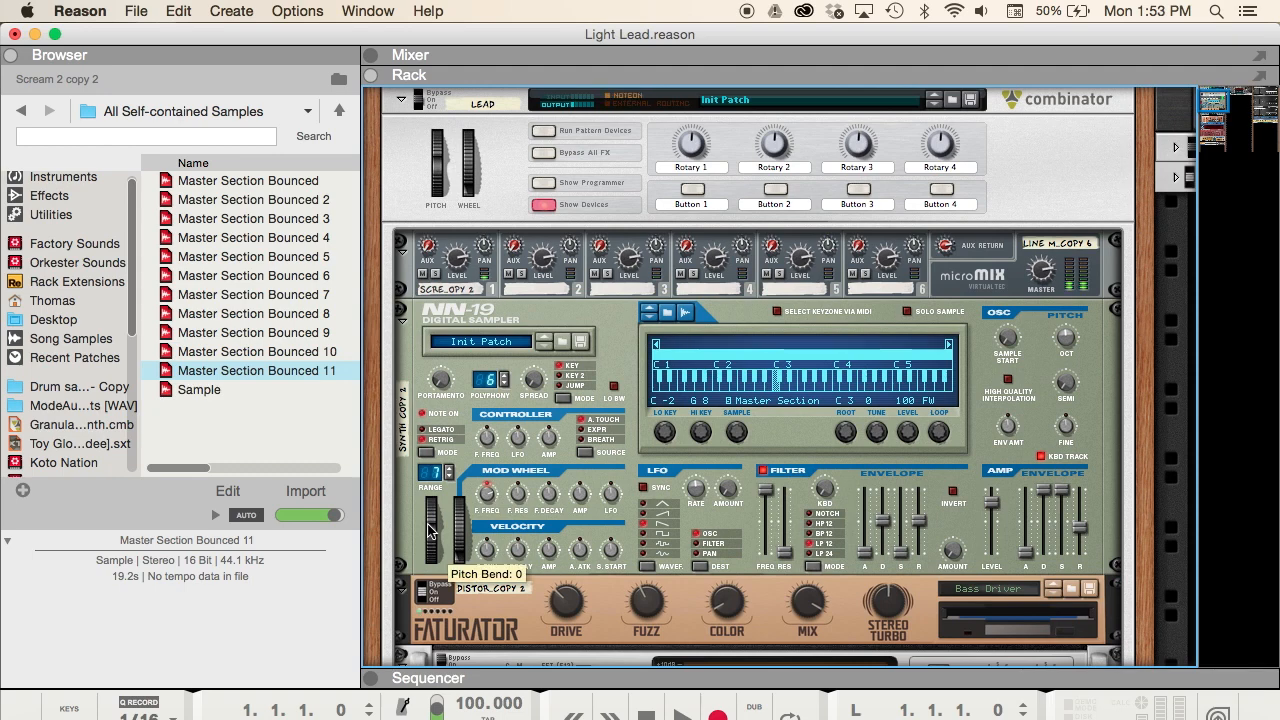
Toggle the BV512 vocoder's bypass state to check its equalizer effect on the Lead sound
scroll(430, 530, down, 6)
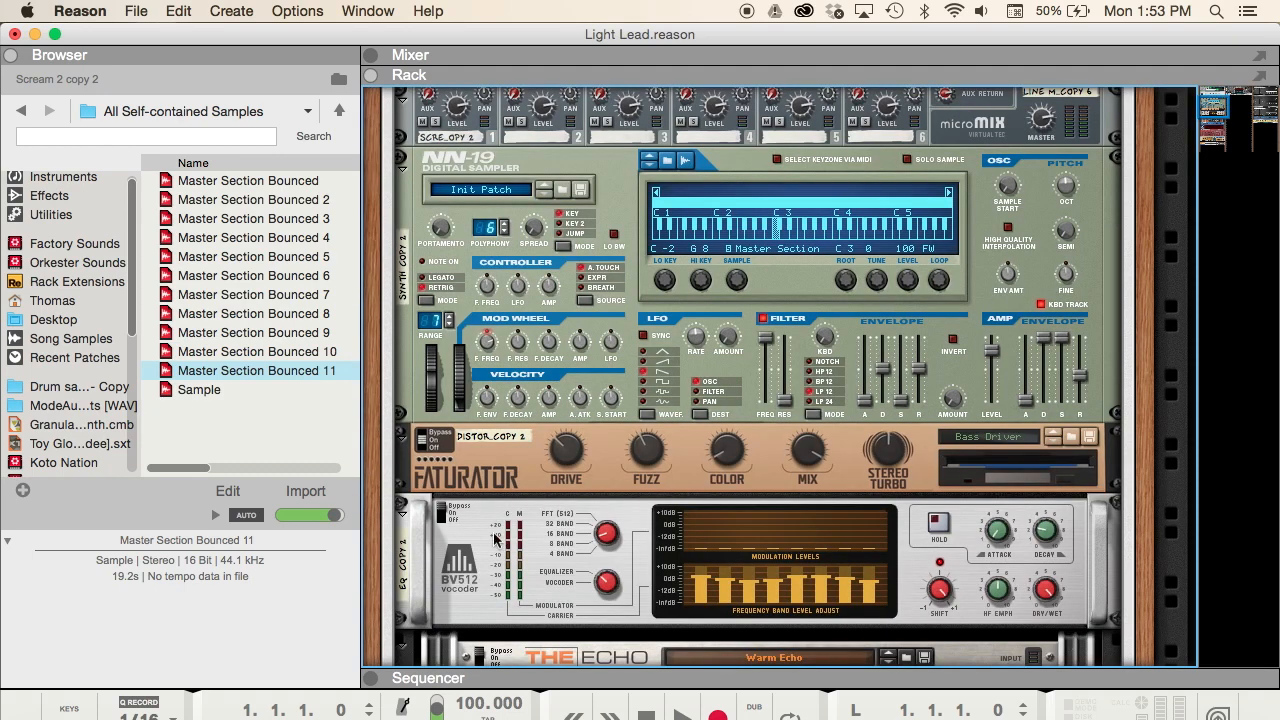
click(440, 515)
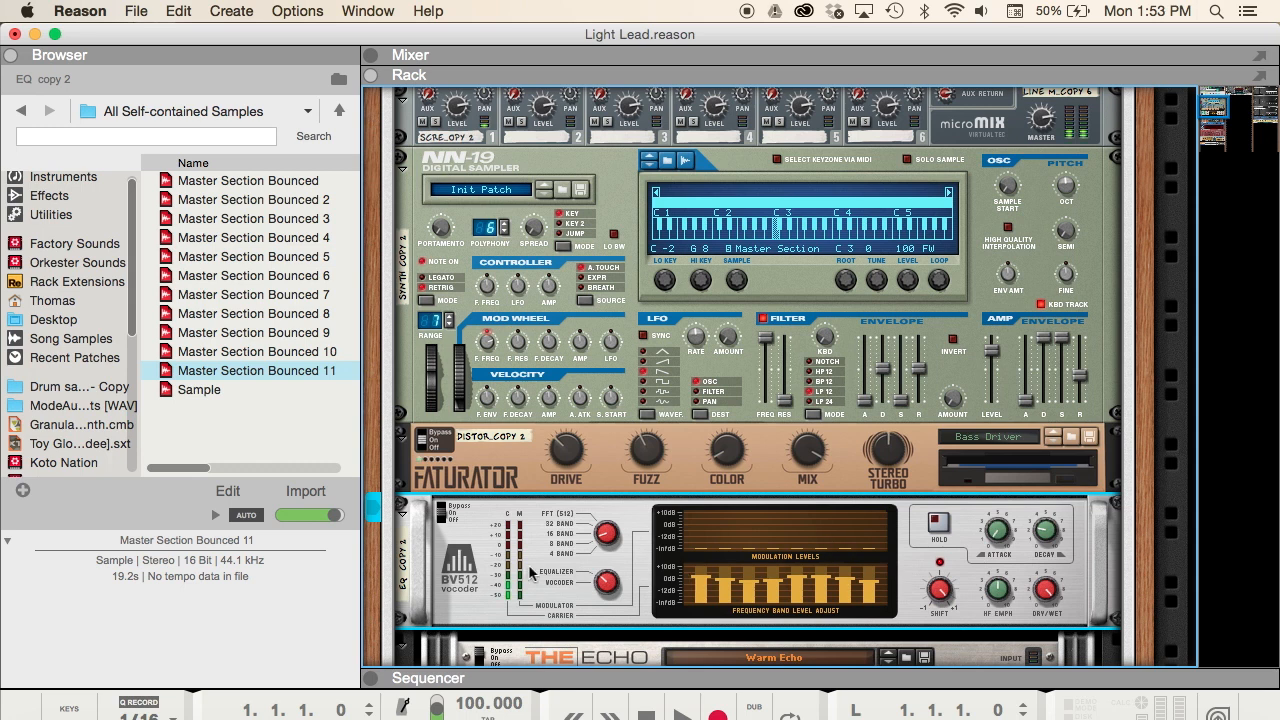
click(445, 513)
Examine the Lead's The Echo delay time, right-channel offset, feedback, drive, dry/wet balance and ducking, dismissing the startup disk alert
scroll(446, 514, down, 3)
scroll(533, 535, down, 1)
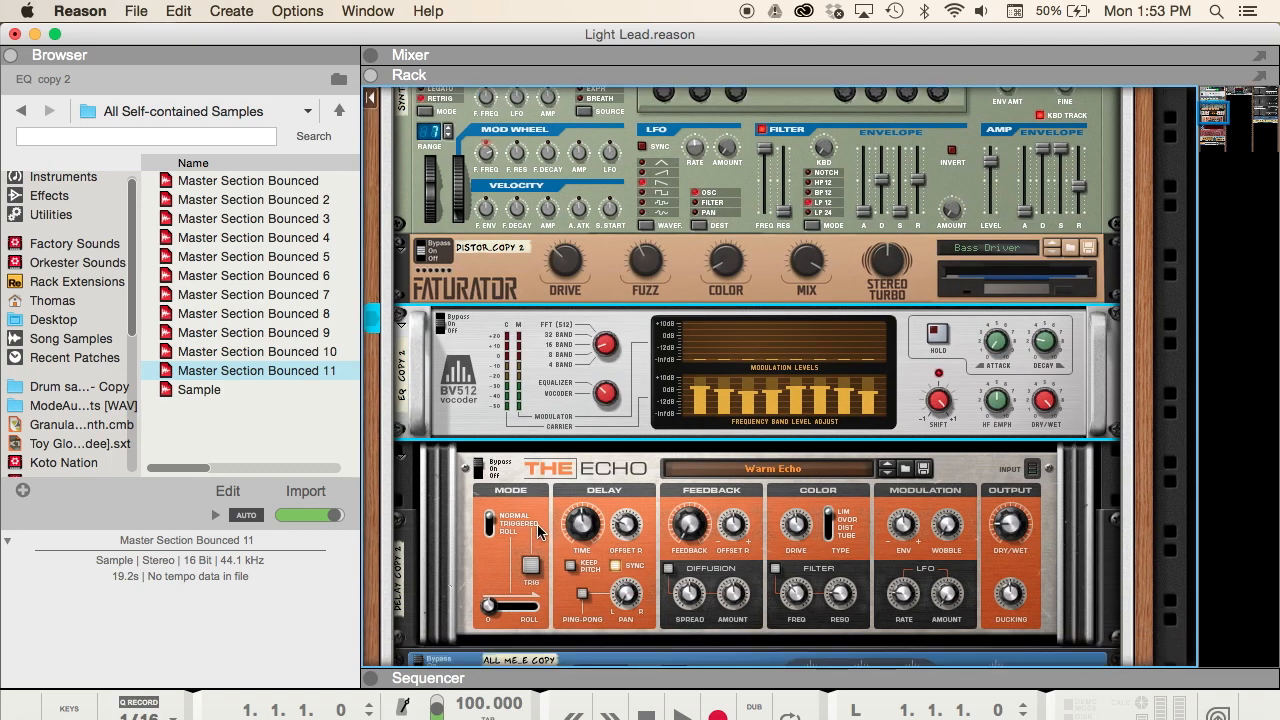
scroll(488, 472, down, 1)
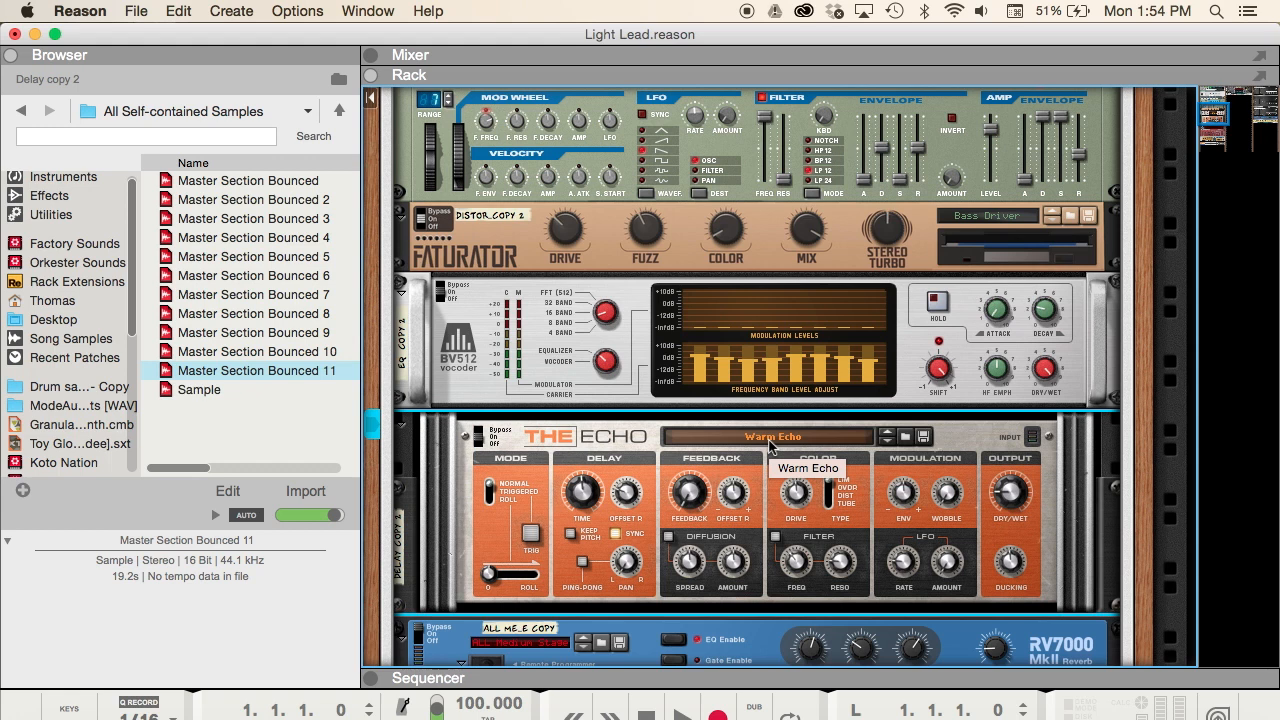
mouse_move(580, 490)
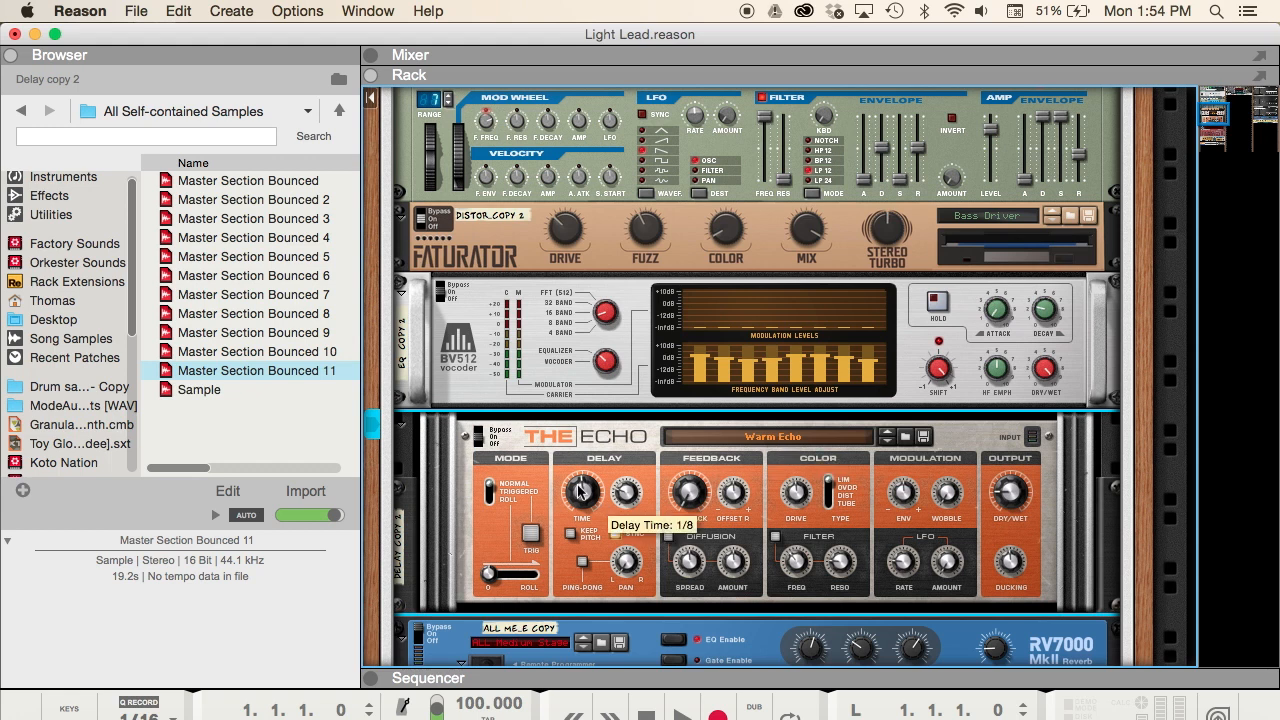
mouse_move(635, 500)
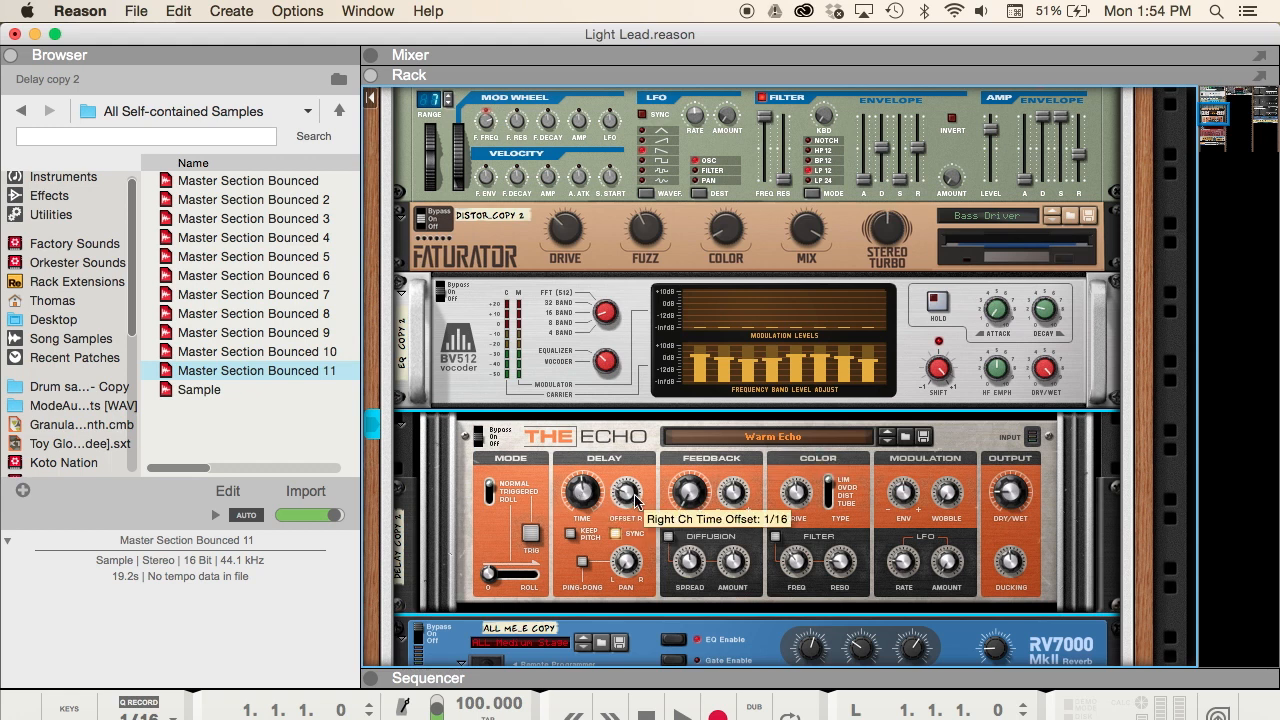
mouse_move(686, 497)
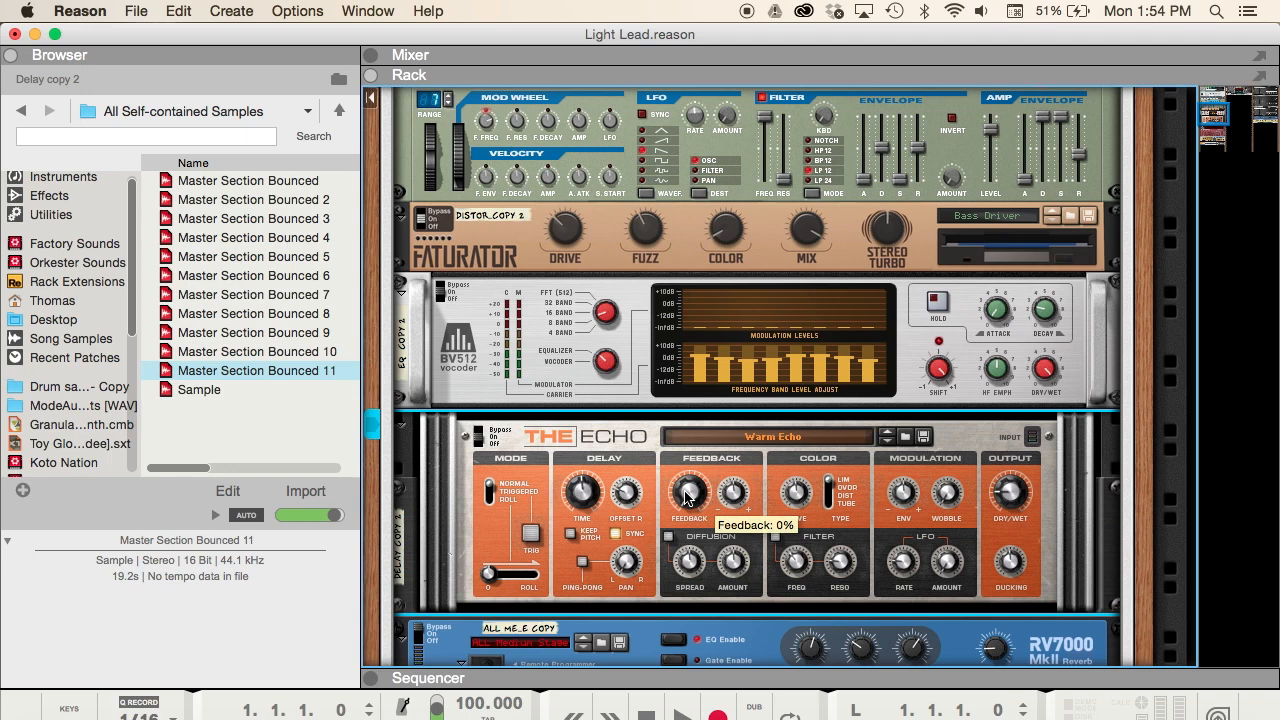
mouse_move(796, 497)
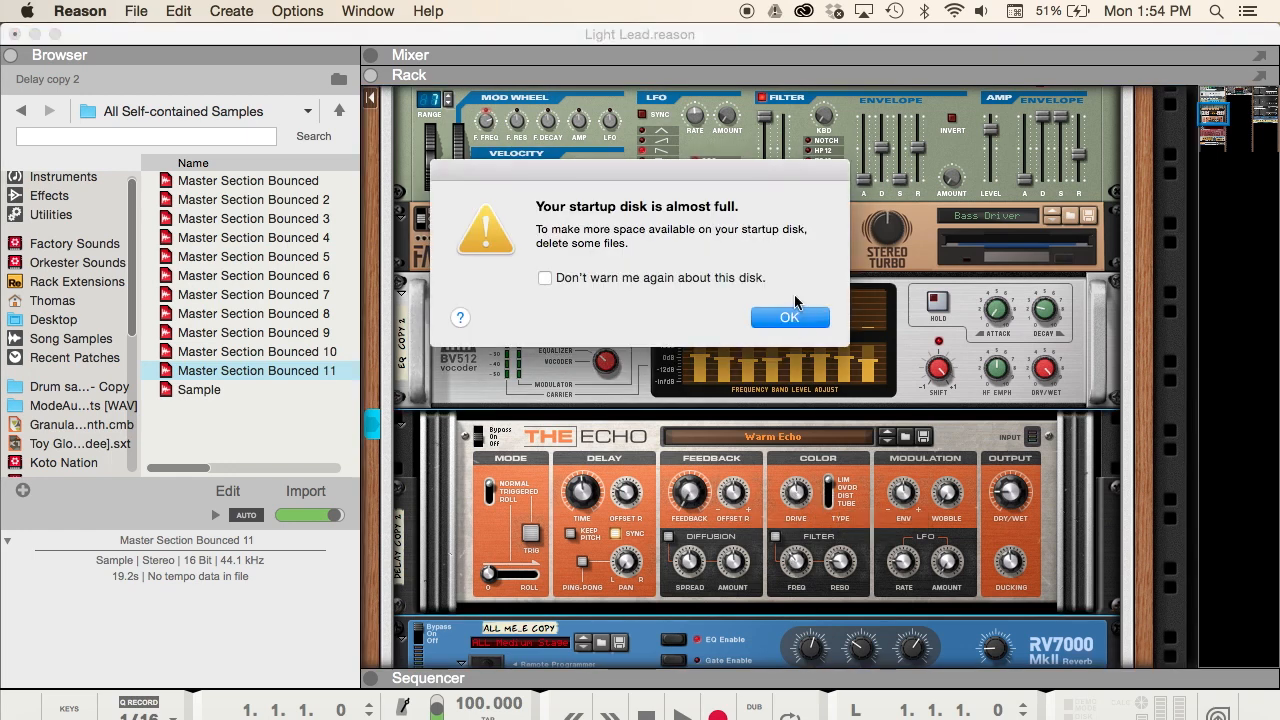
click(791, 318)
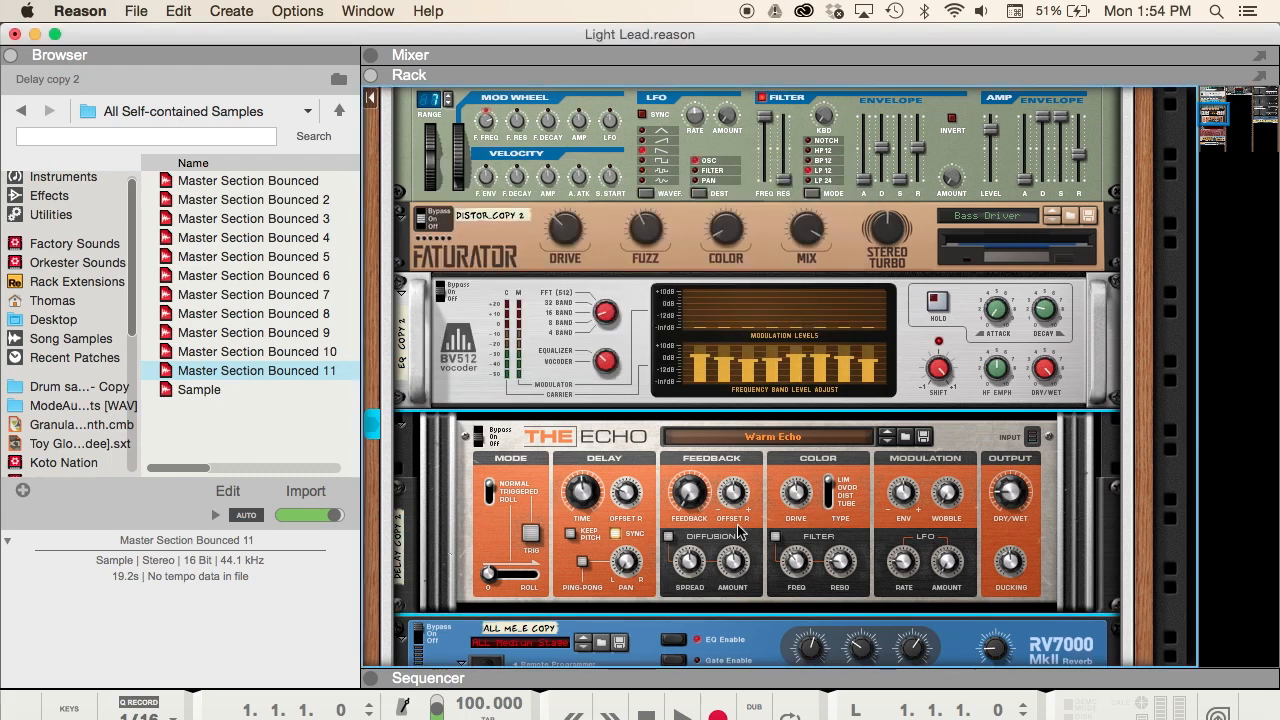
mouse_move(1015, 503)
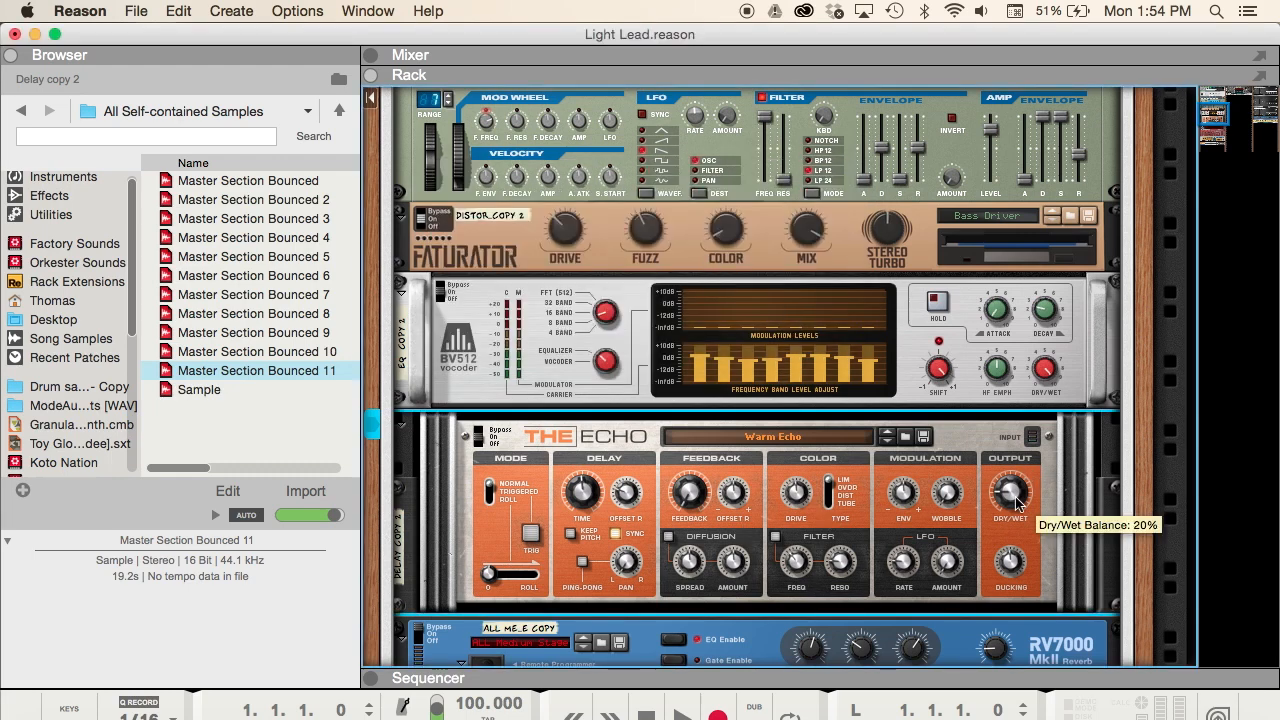
mouse_move(1014, 568)
Toggle the bypass of the Lead's RV7000 reverb and examine its loaded patch and decay
scroll(630, 510, down, 5)
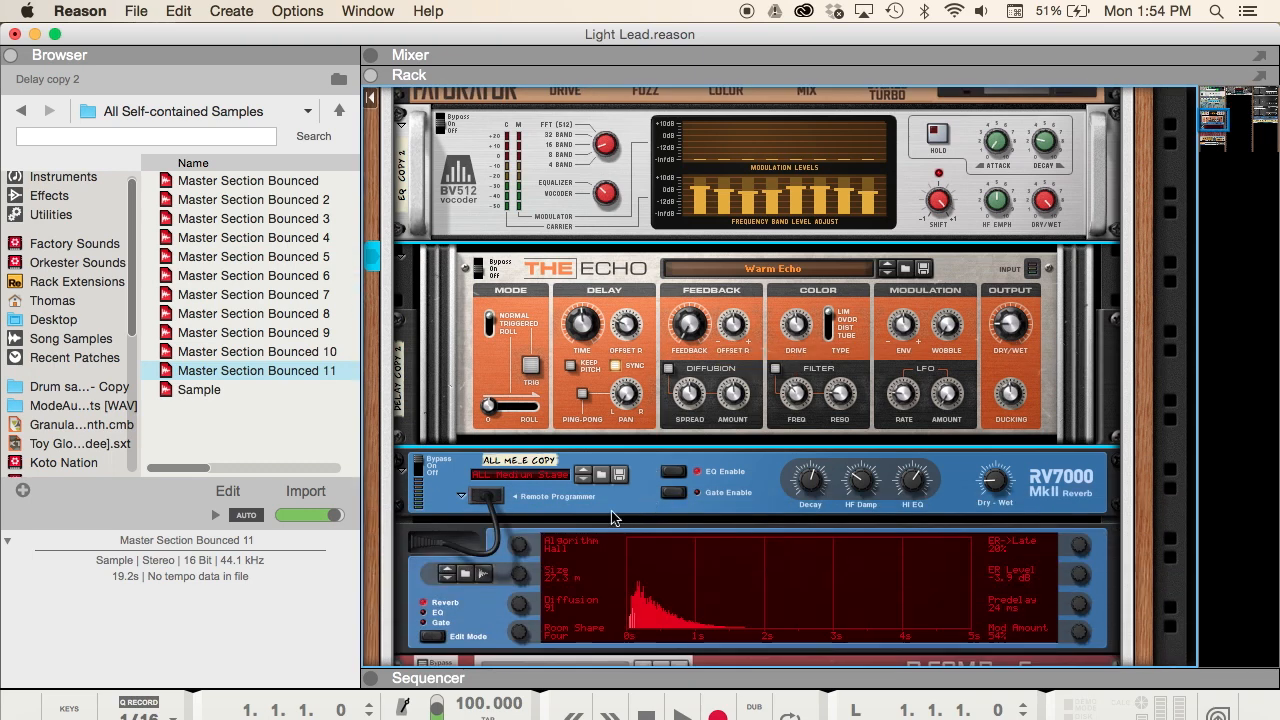
click(419, 460)
click(419, 466)
click(543, 476)
click(601, 481)
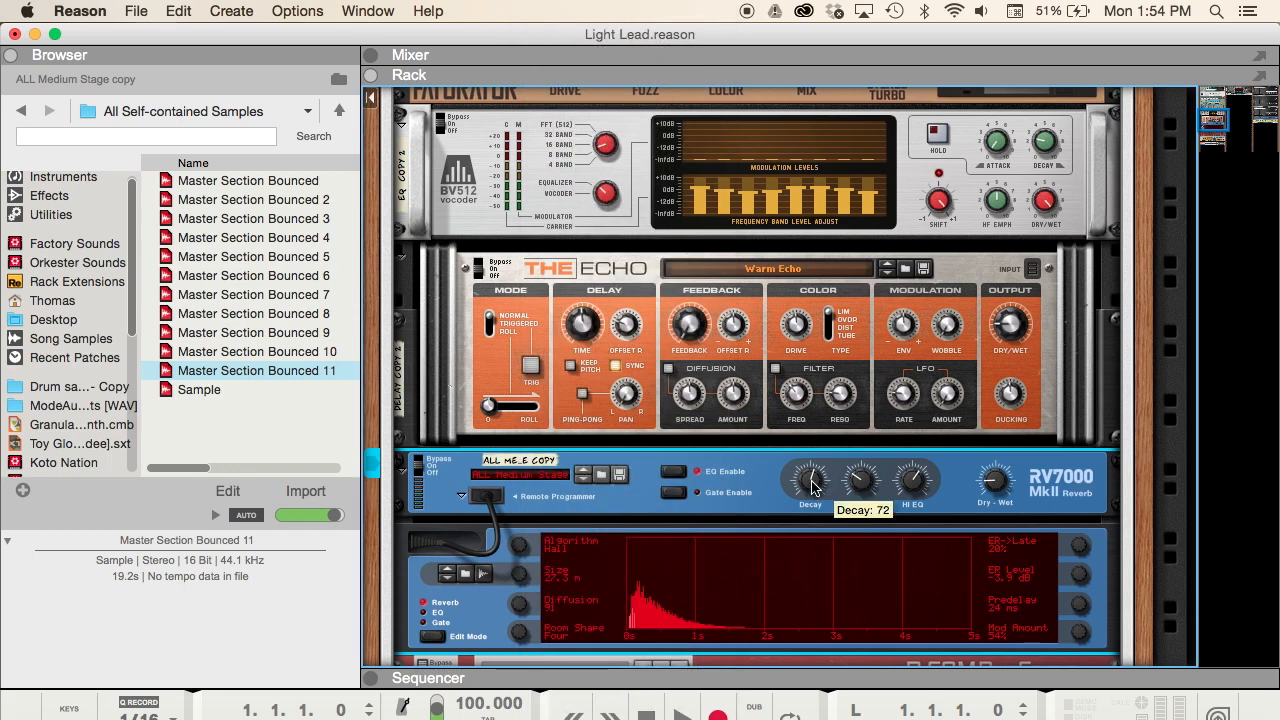
Examine the Lead reverb's HF Damp, HI EQ and Dry/Wet settings
mouse_move(862, 481)
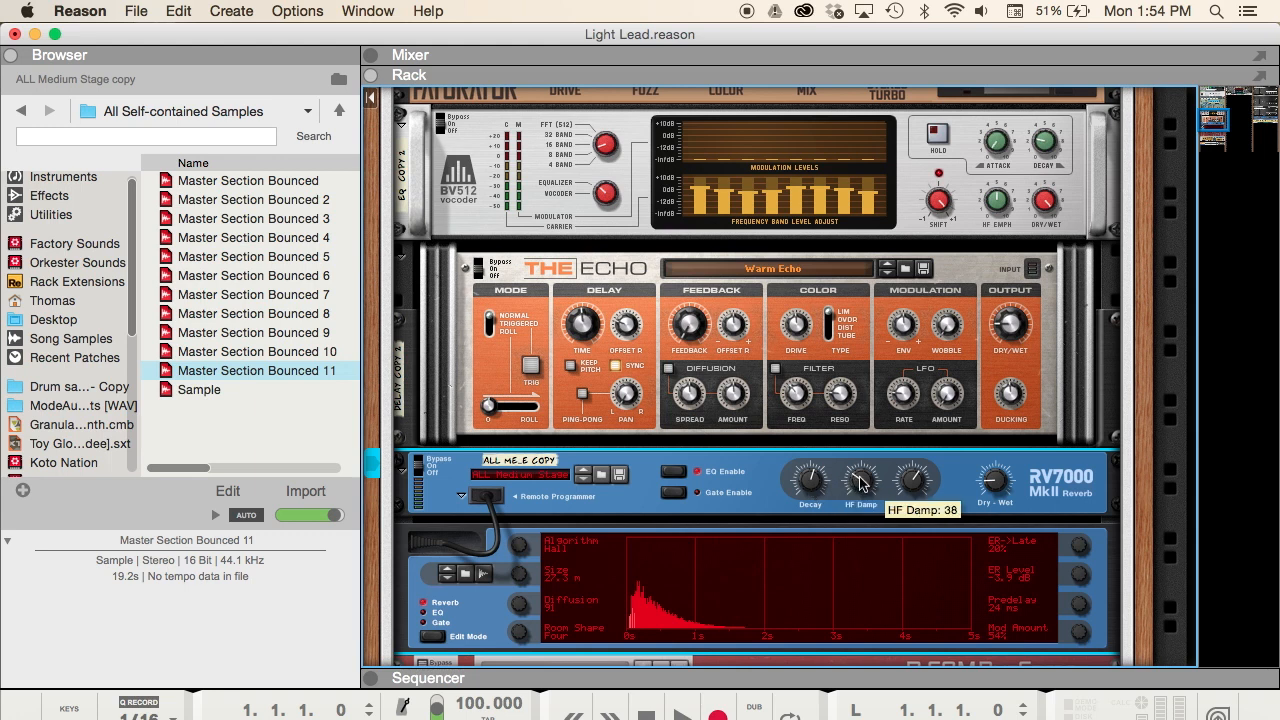
mouse_move(910, 482)
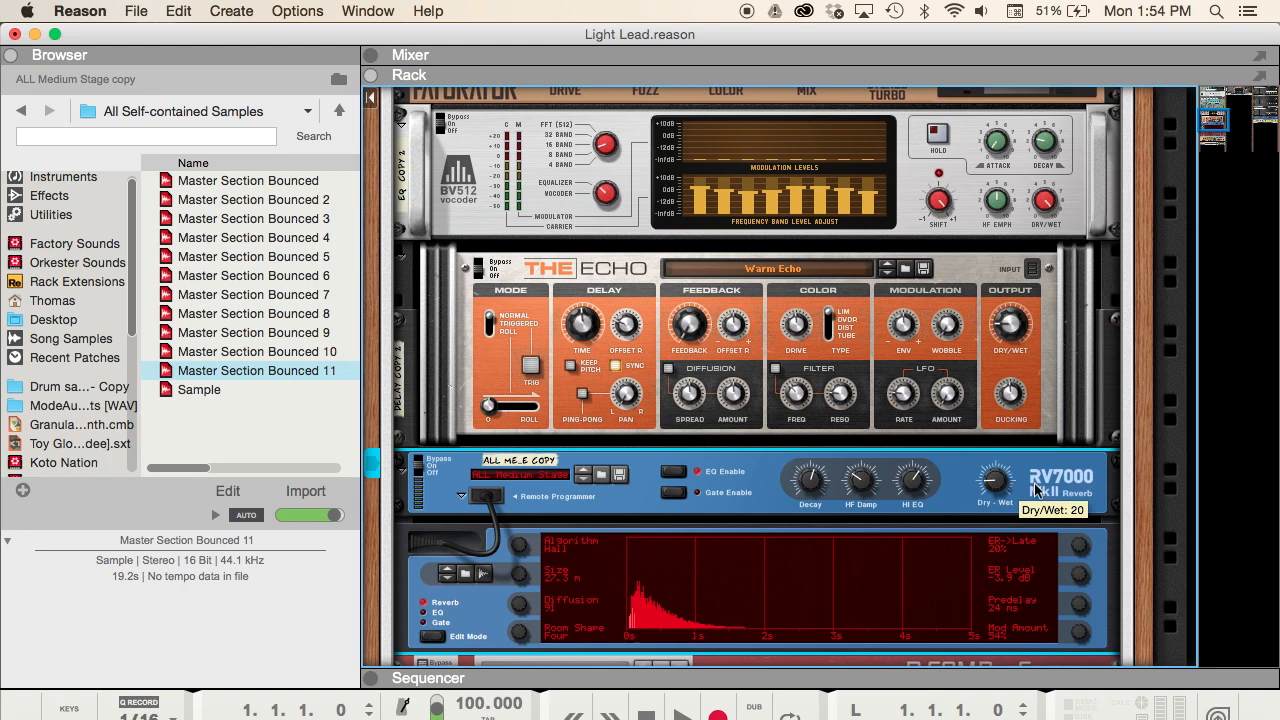
Examine the Lead's D.CAM BusComp compressor settings, including attack and makeup gain
scroll(1010, 488, down, 2)
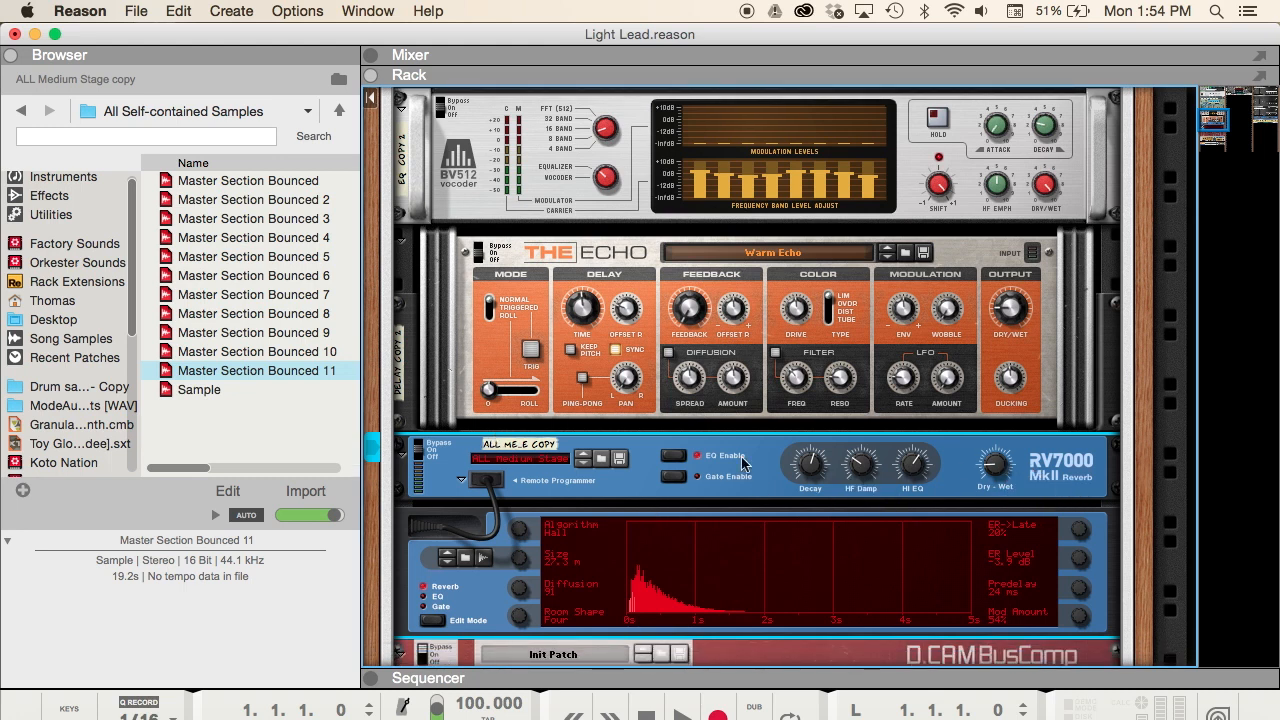
scroll(520, 486, down, 2)
scroll(517, 466, down, 1)
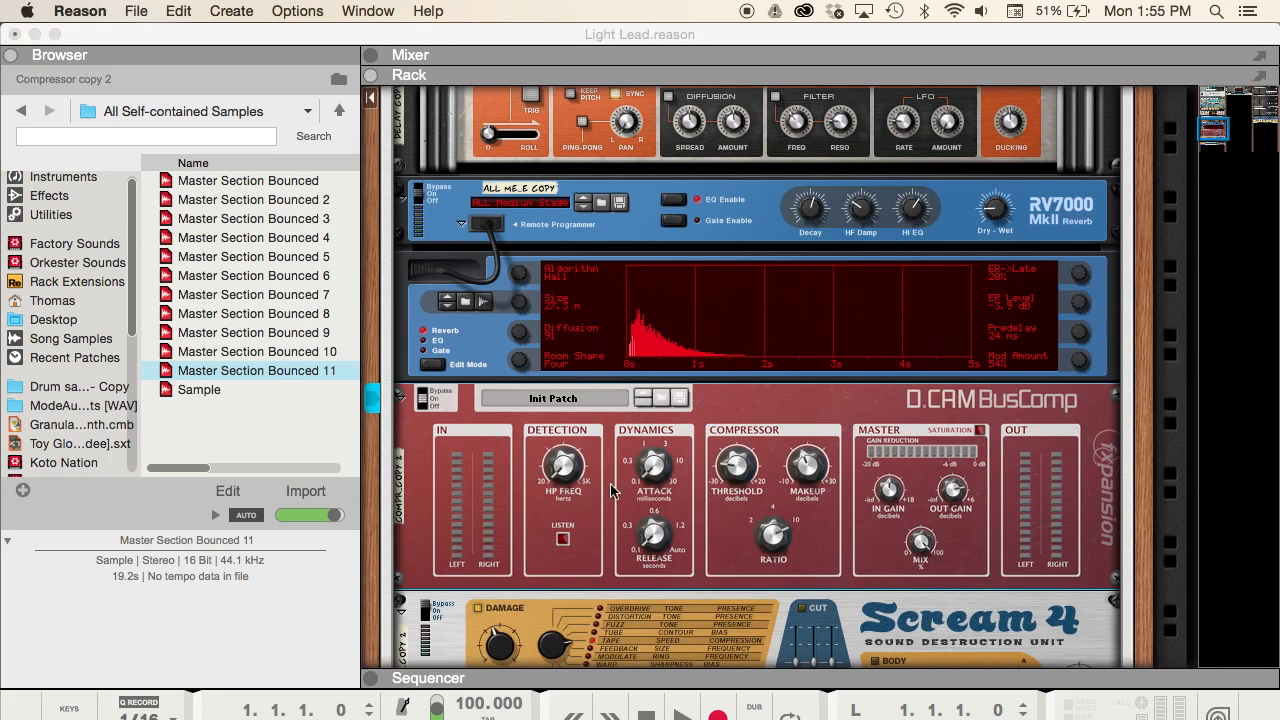
scroll(612, 490, up, 2)
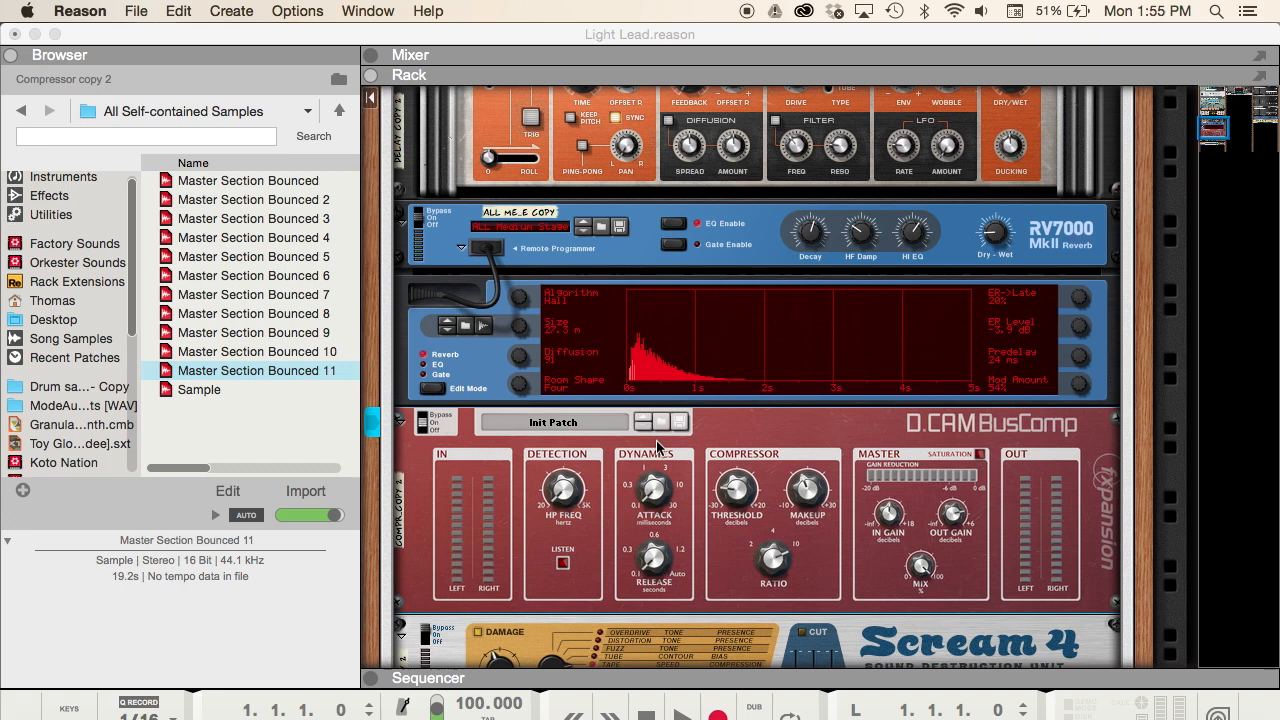
click(655, 497)
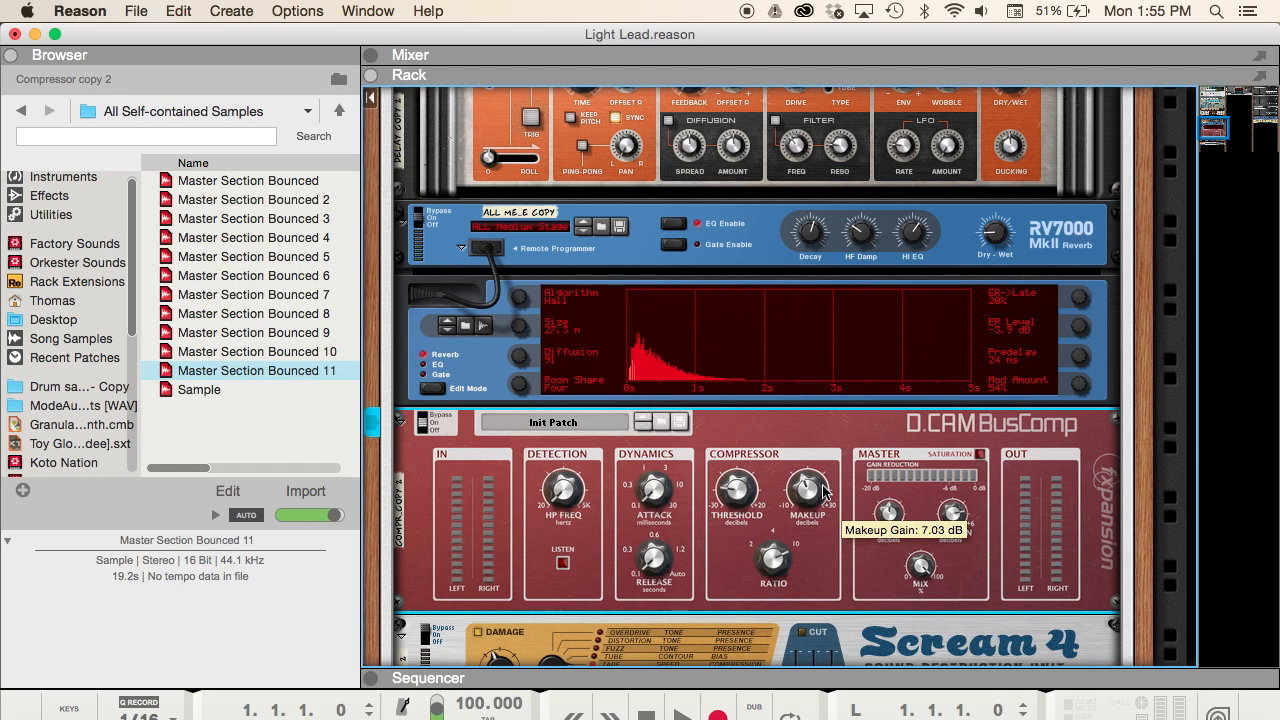
Examine the Lead's Scream 4 damage control and tape settings, and toggle its bypass
scroll(650, 560, down, 5)
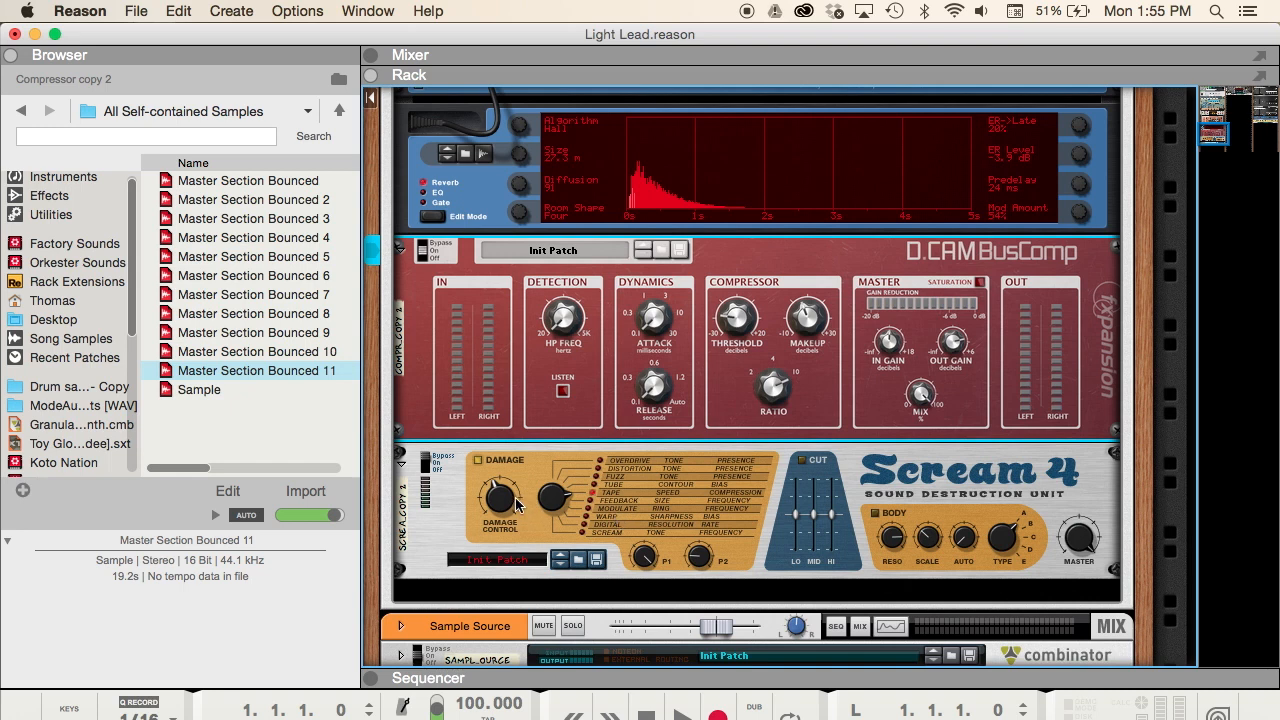
click(428, 463)
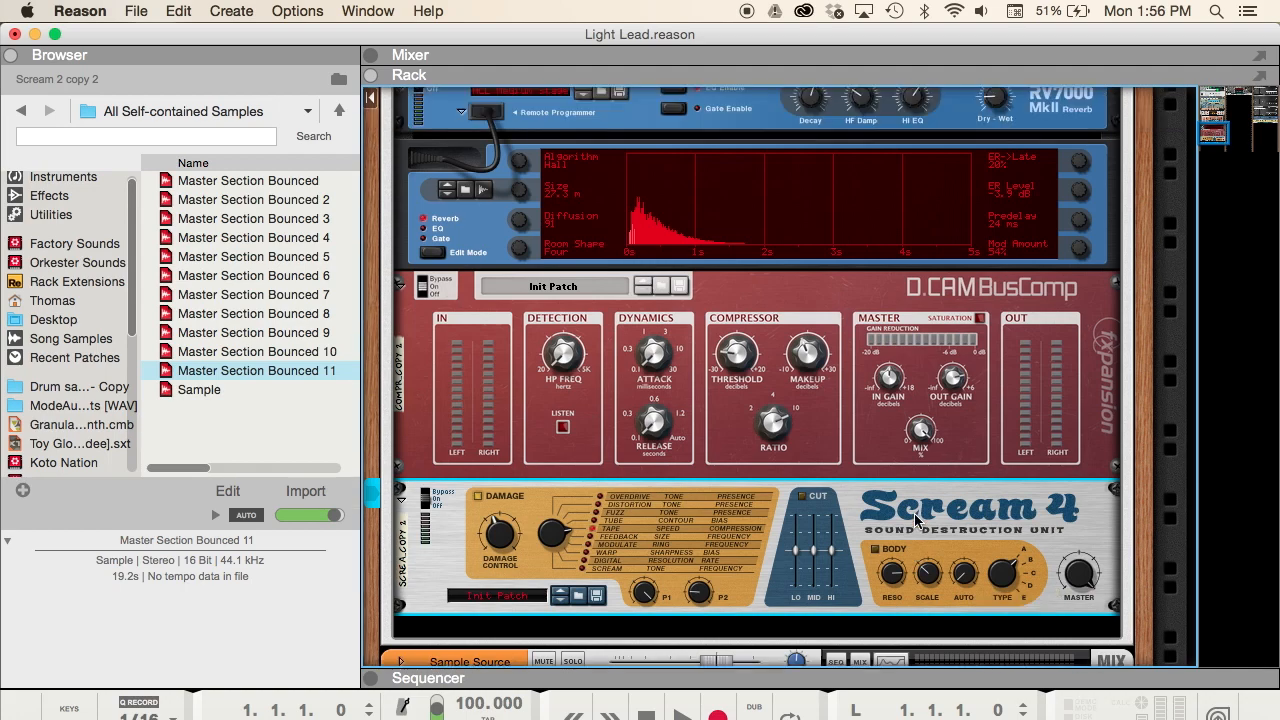
Open the Lead channel's Spectrum EQ and examine its high-pass and low-pass filter frequencies
scroll(800, 460, up, 10)
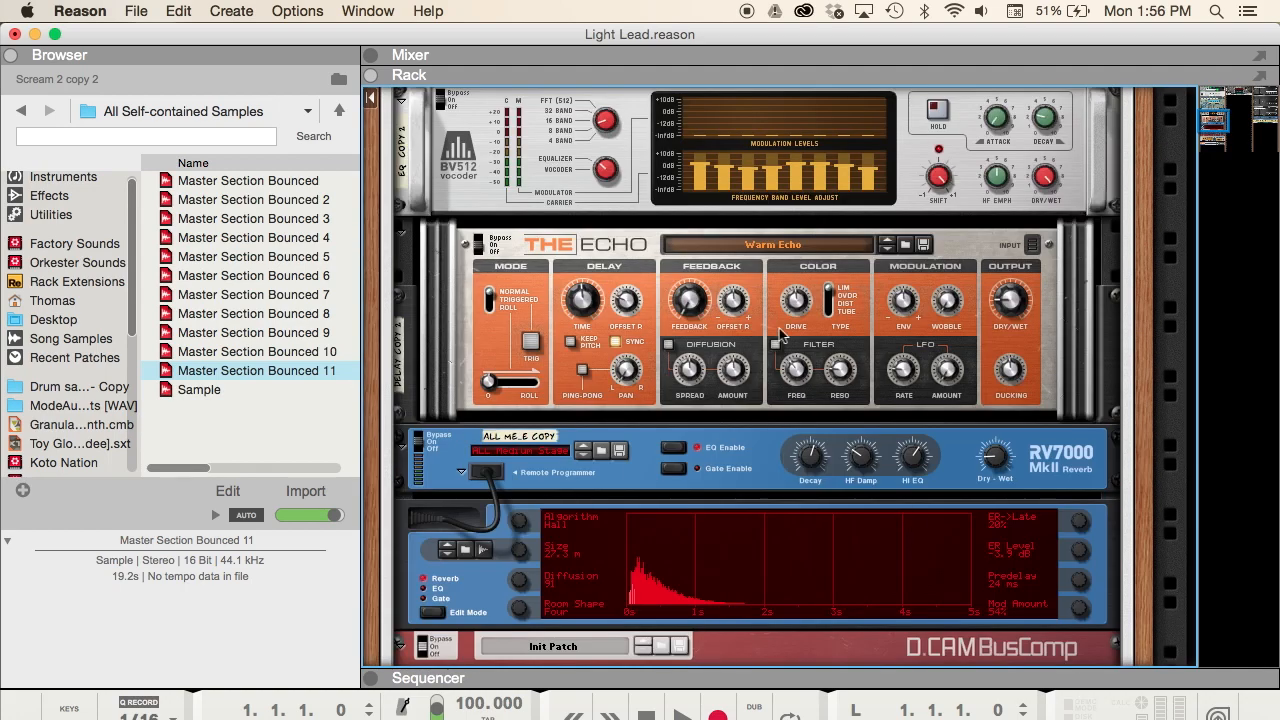
scroll(843, 465, down, 12)
scroll(828, 430, up, 20)
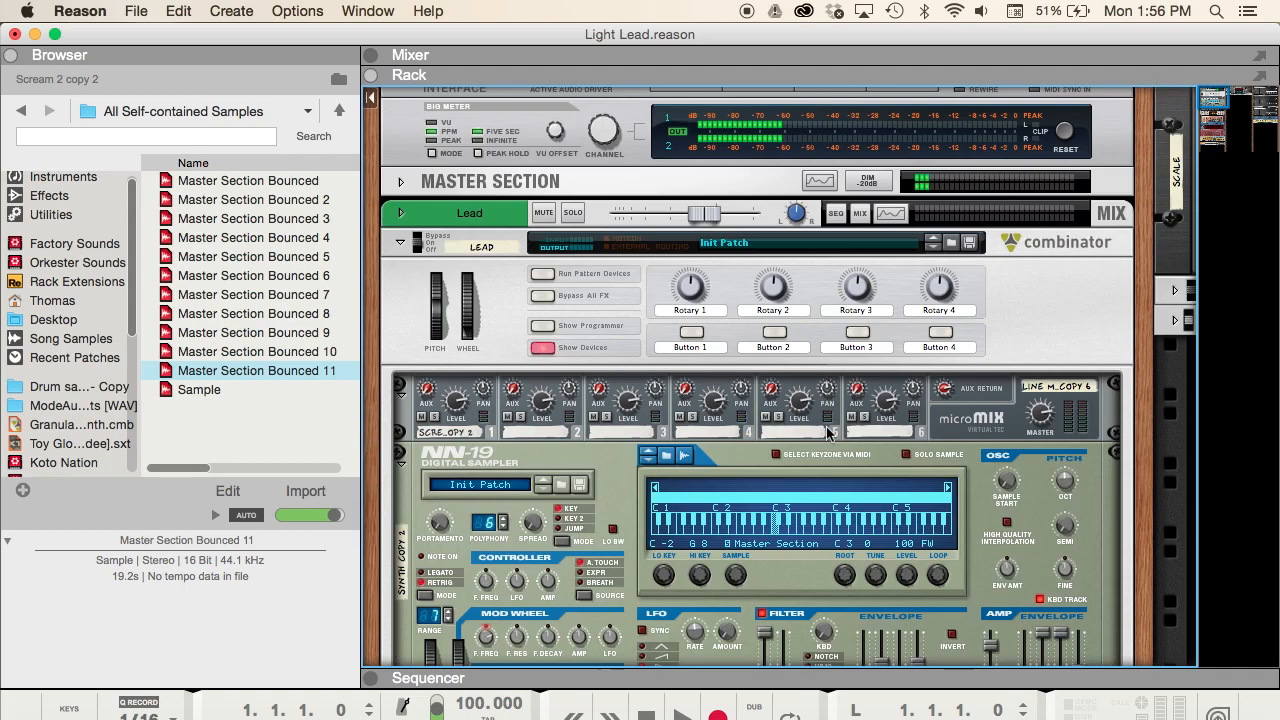
scroll(826, 432, up, 2)
click(893, 240)
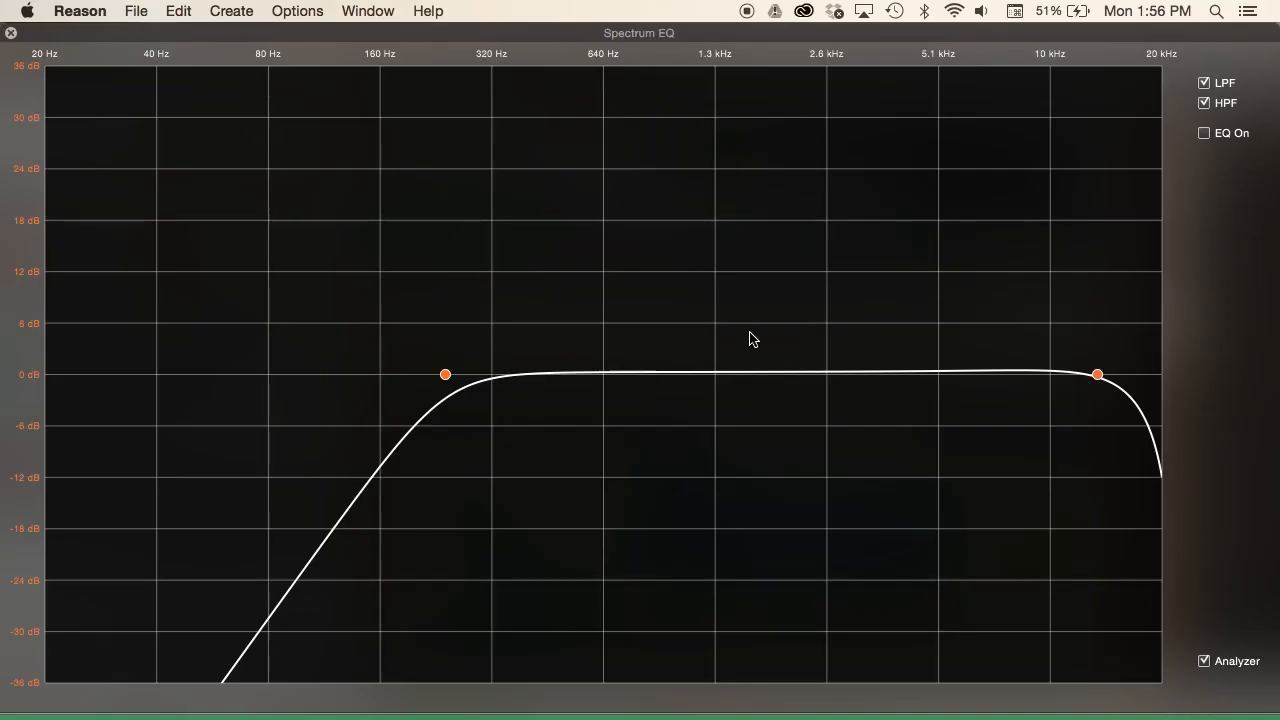
mouse_move(445, 375)
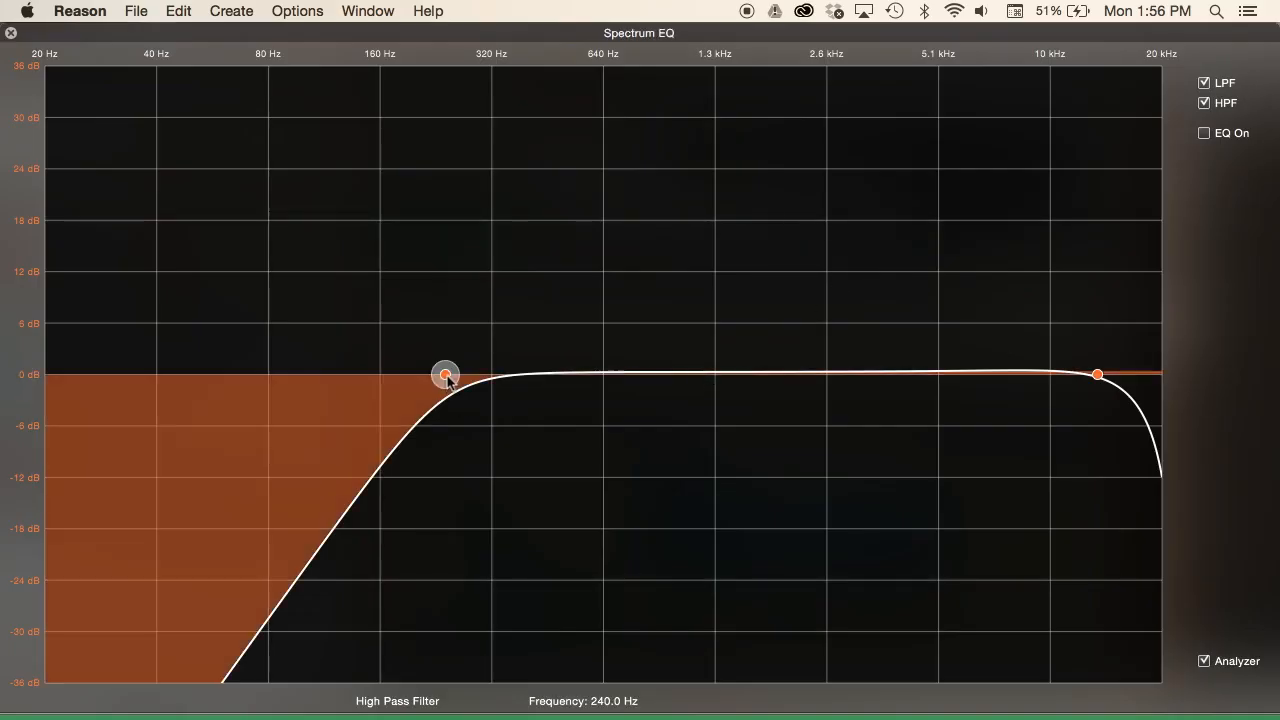
mouse_move(1099, 377)
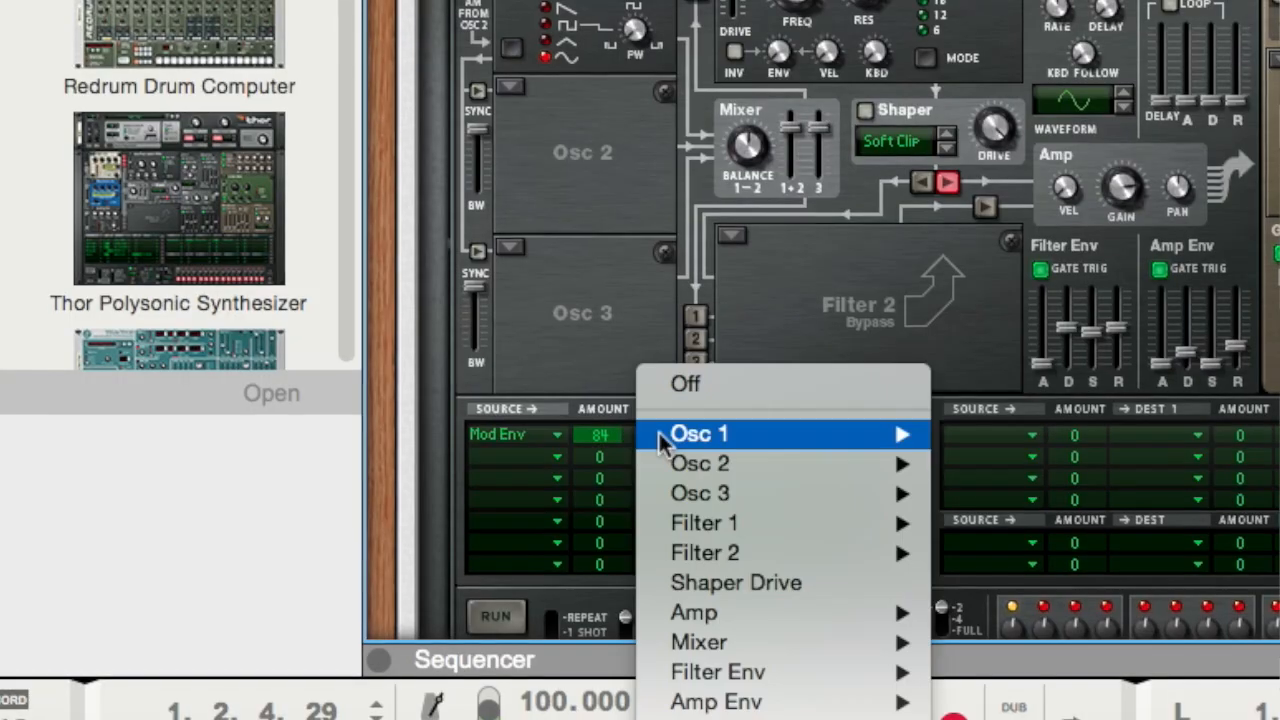
Set the destination of Thor's Mod Env modulation routing to Osc 1 Pitch
mouse_move(660, 440)
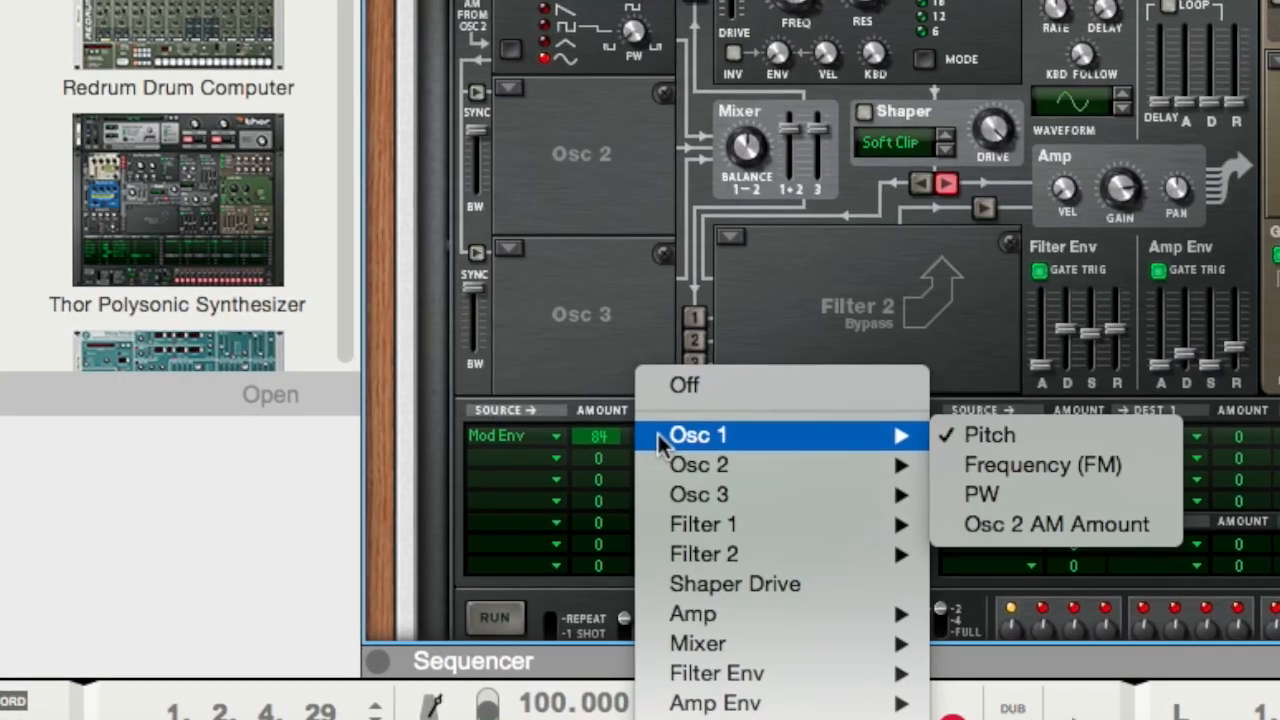
click(1060, 437)
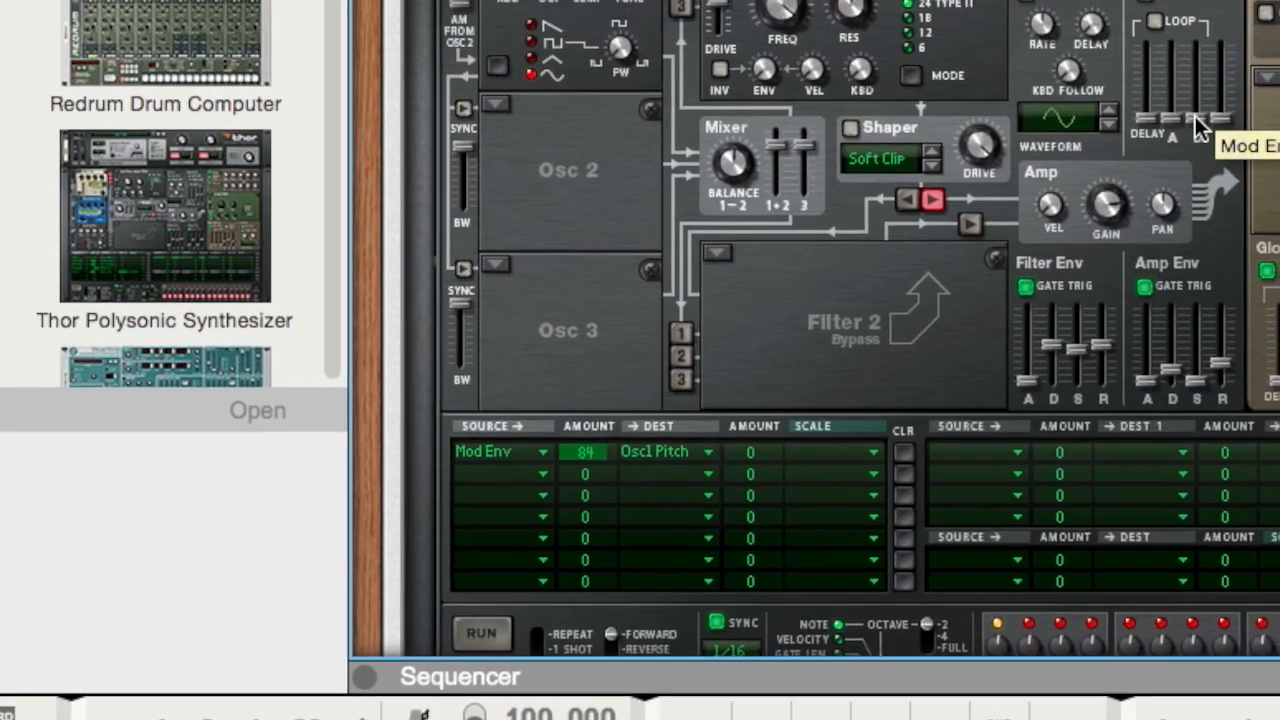